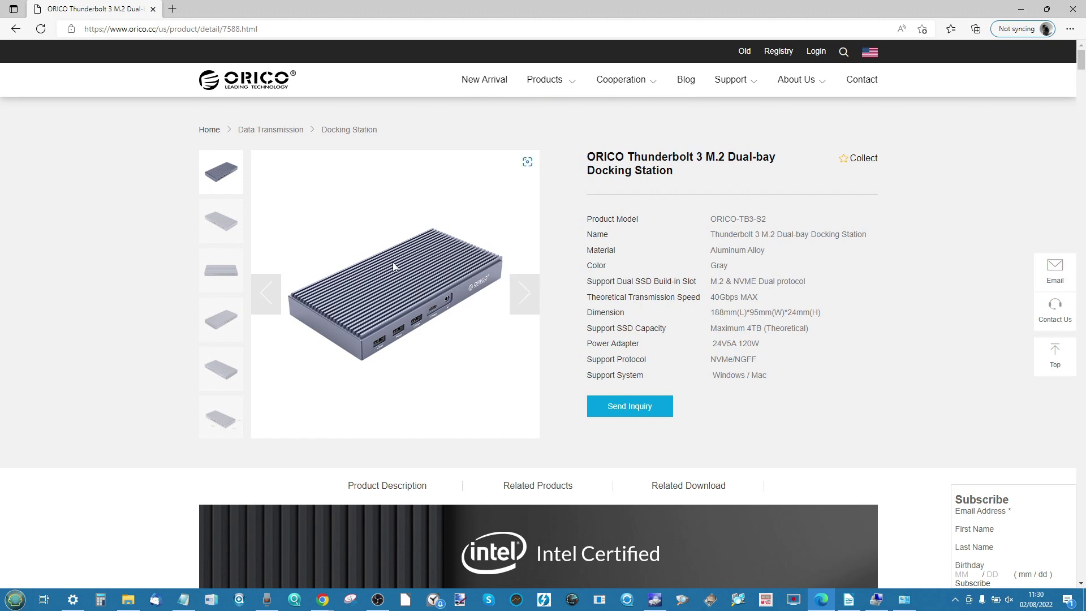
# Step: Switch from the product page to This PC's drive list and compare the health details of drives D: and C: in CrystalDiskInfo
pyautogui.click(1021, 10)
pyautogui.click(128, 599)
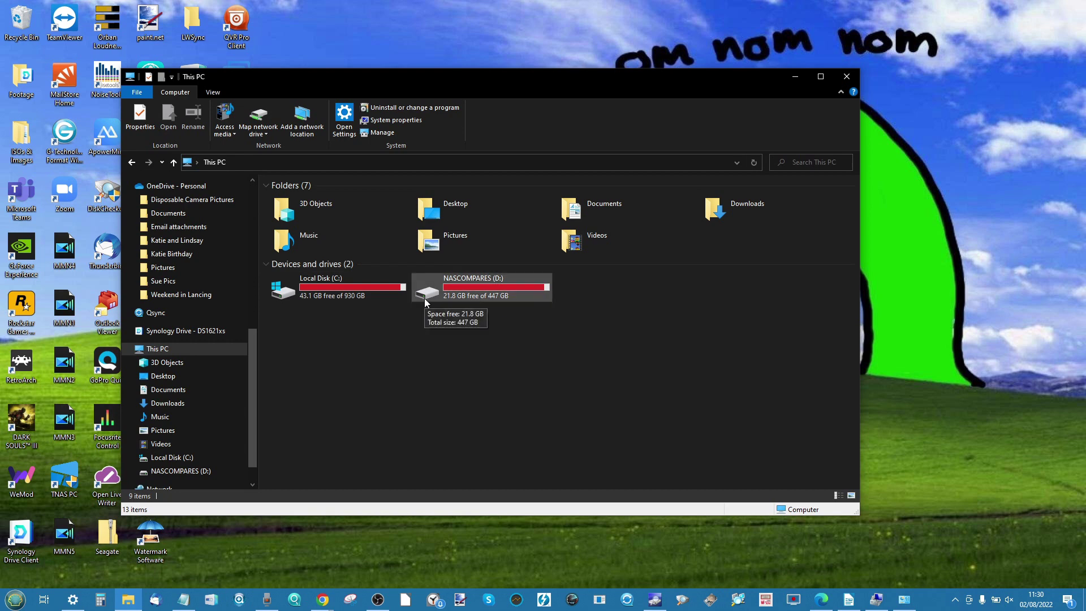
pyautogui.click(655, 600)
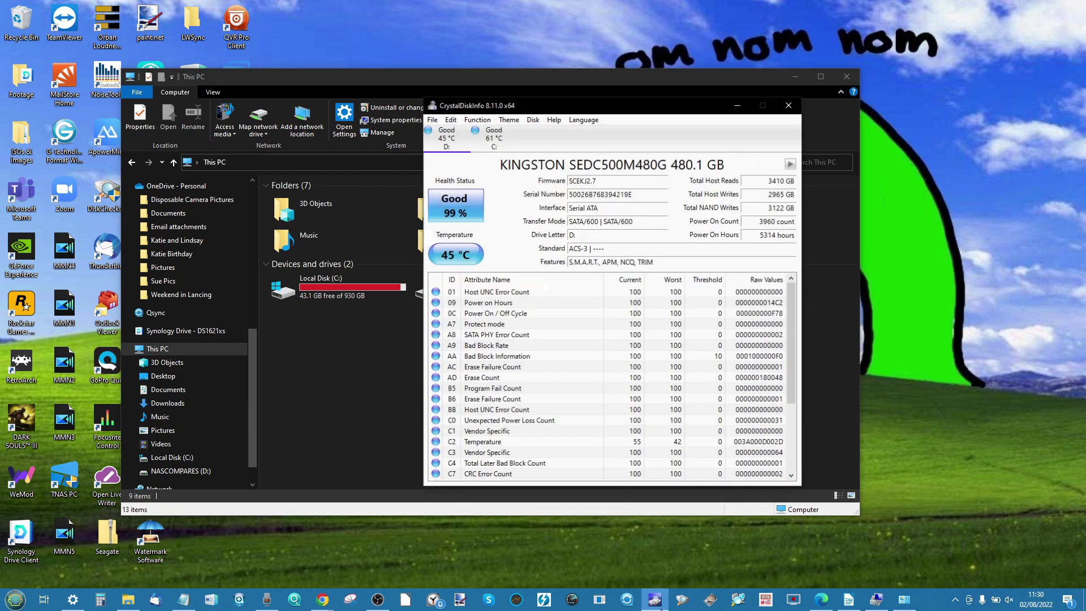
pyautogui.click(493, 135)
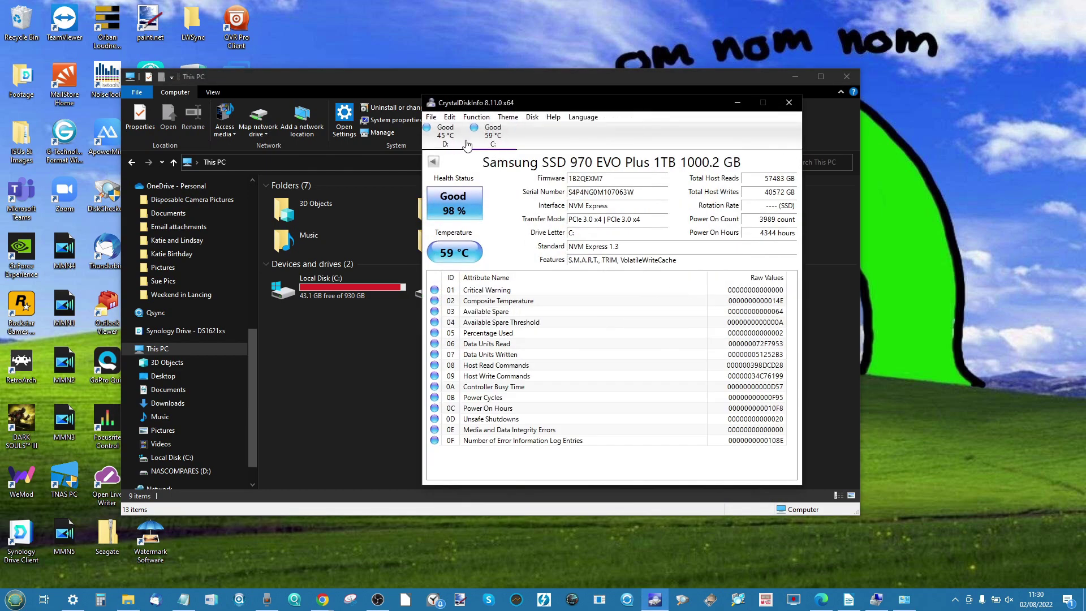
pyautogui.click(451, 145)
pyautogui.click(493, 136)
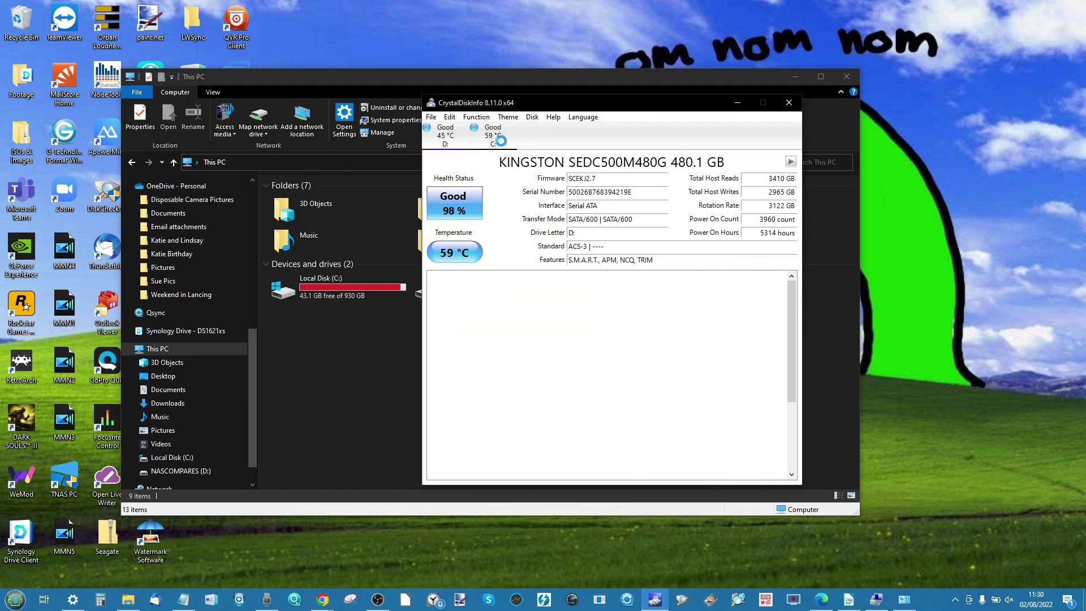
pyautogui.click(452, 146)
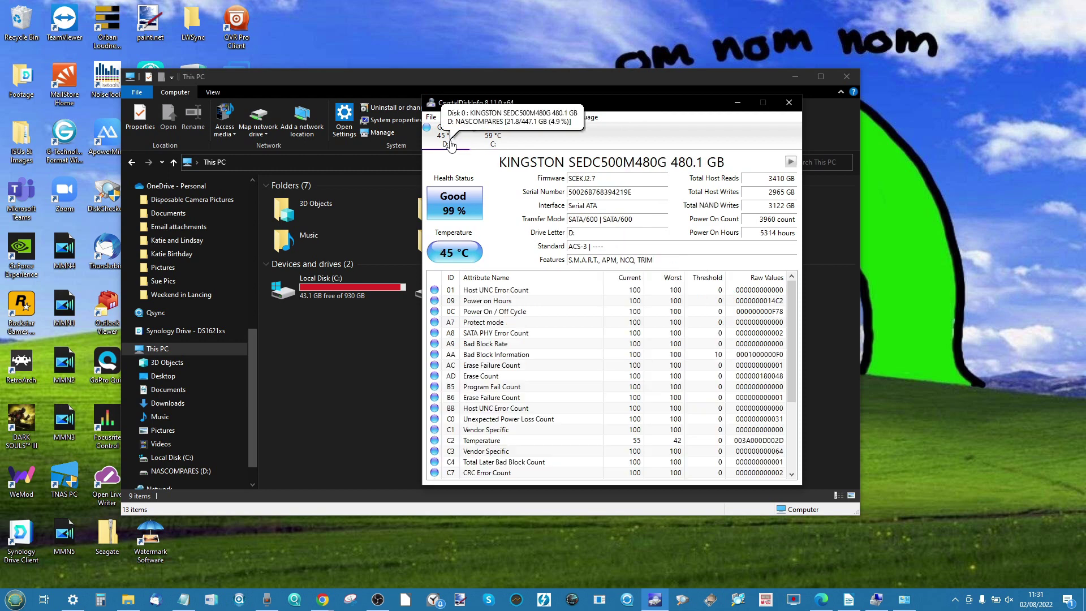
pyautogui.click(490, 143)
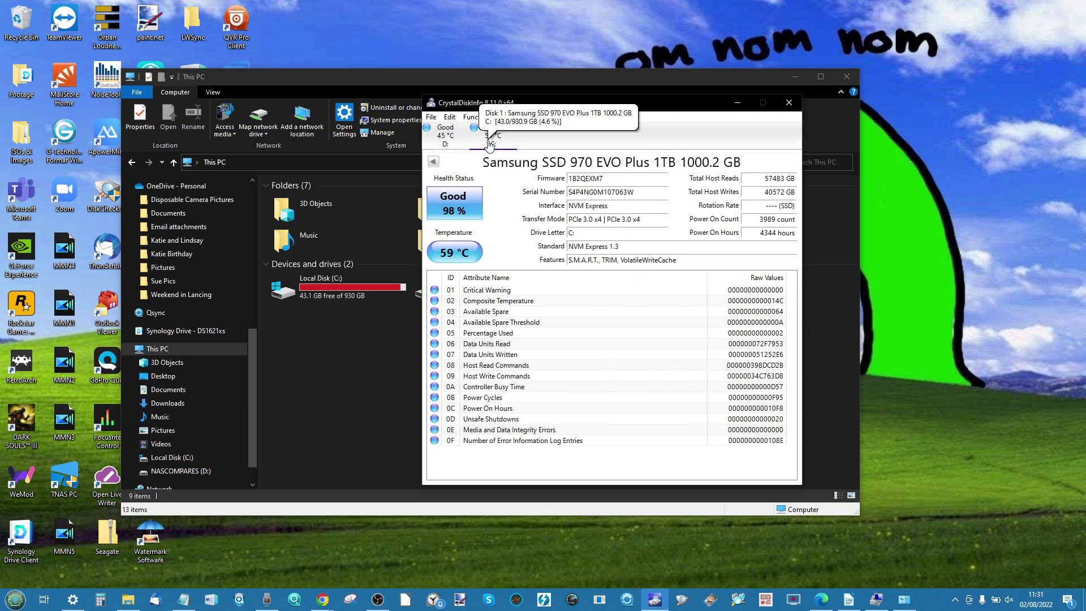
pyautogui.click(736, 106)
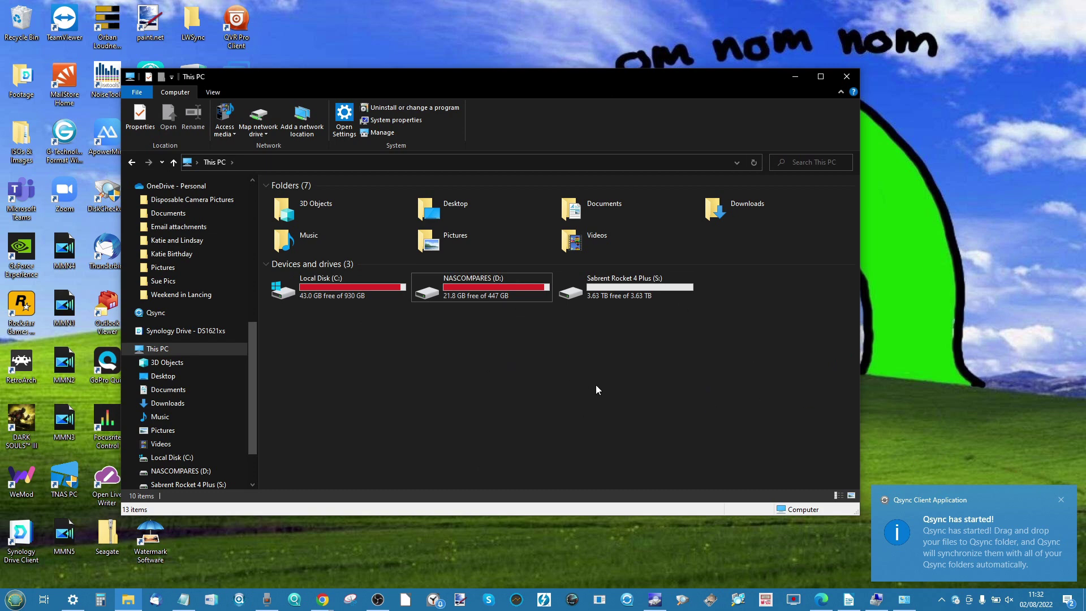
# Step: Dismiss the Qsync notification and view the properties of the New Volume (E:) drive
pyautogui.click(1061, 500)
pyautogui.click(956, 601)
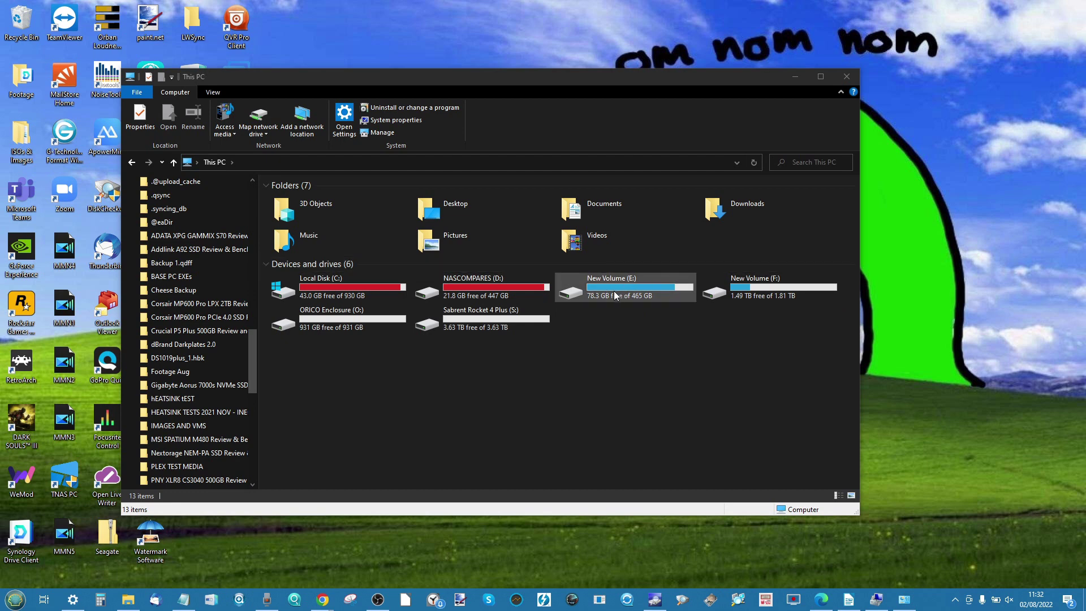
pyautogui.rightClick(616, 281)
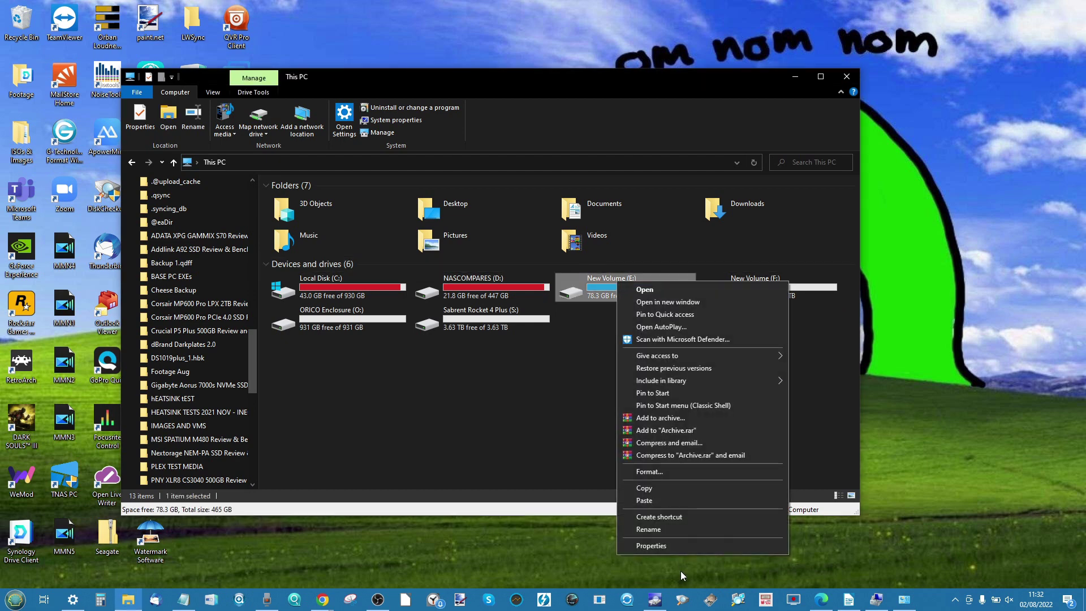
pyautogui.click(651, 546)
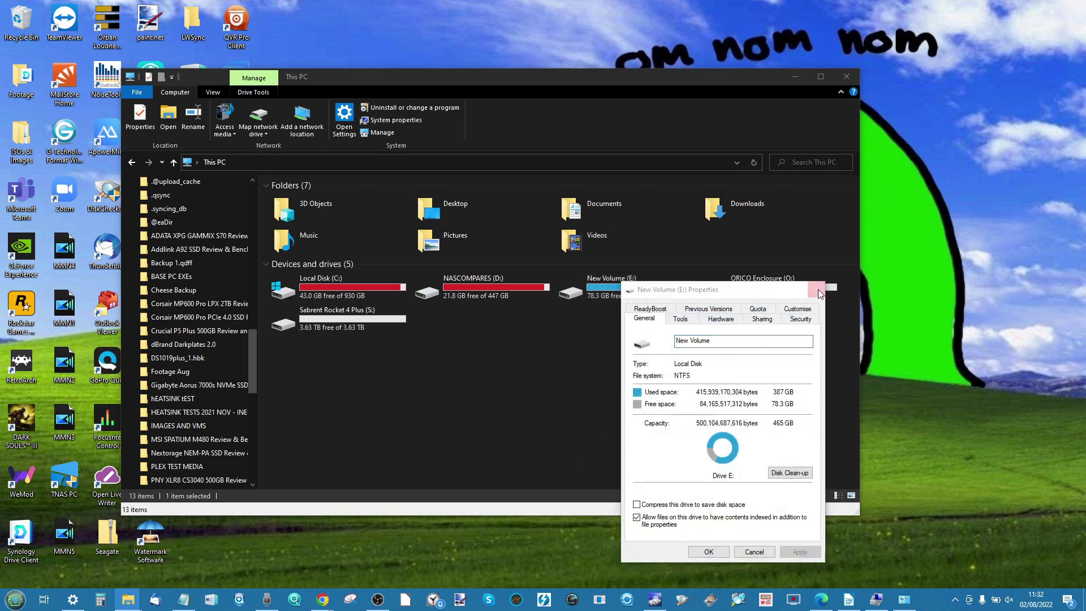
pyautogui.click(709, 551)
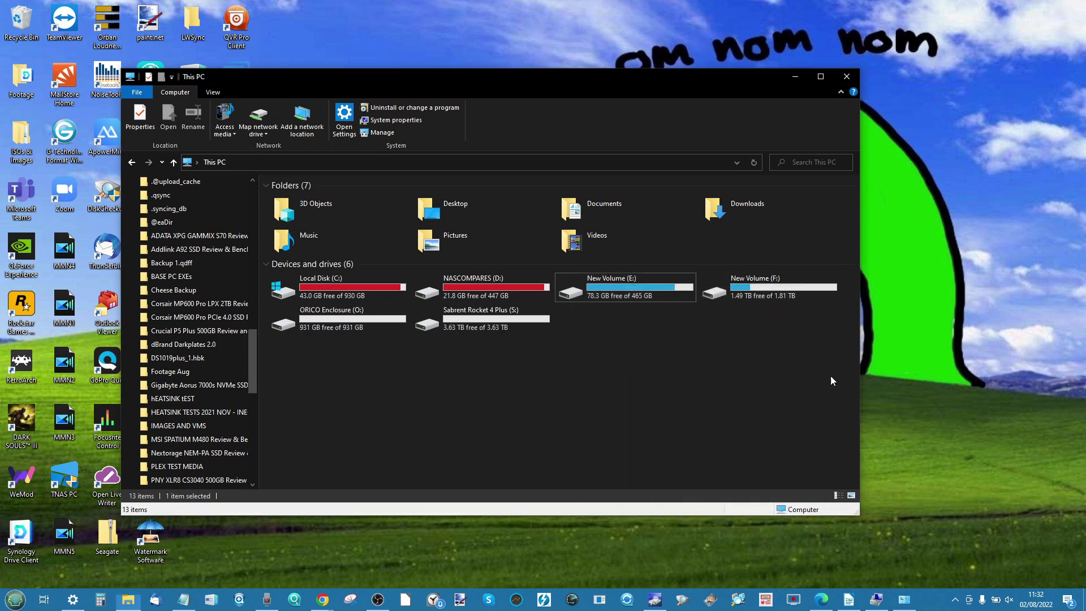
# Step: Try to refresh the drive readings in CrystalDiskInfo and rescan for newly connected disks
pyautogui.click(653, 599)
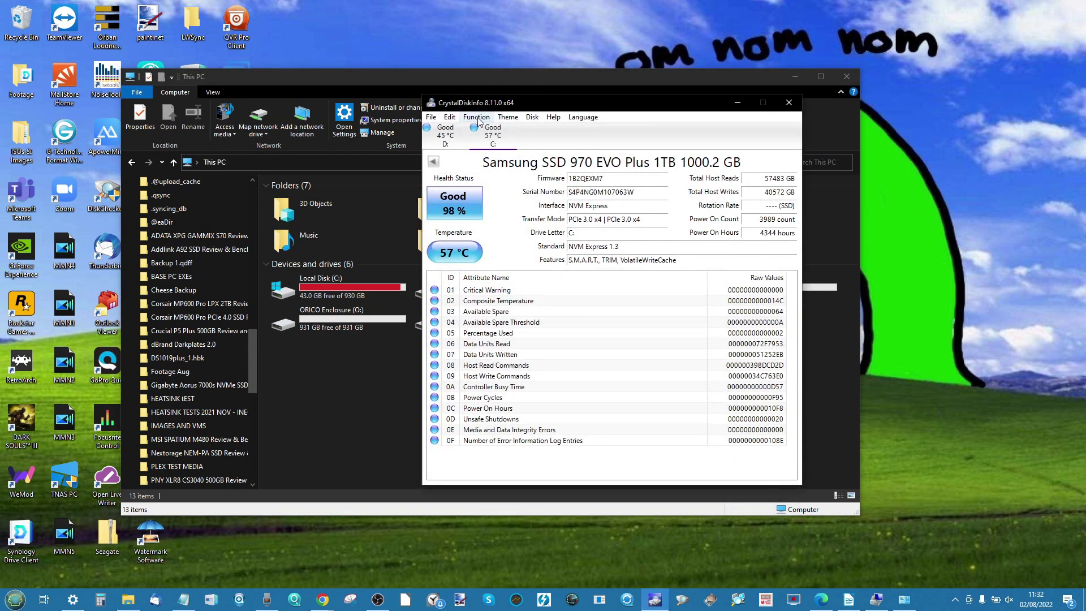
pyautogui.click(479, 117)
pyautogui.click(495, 132)
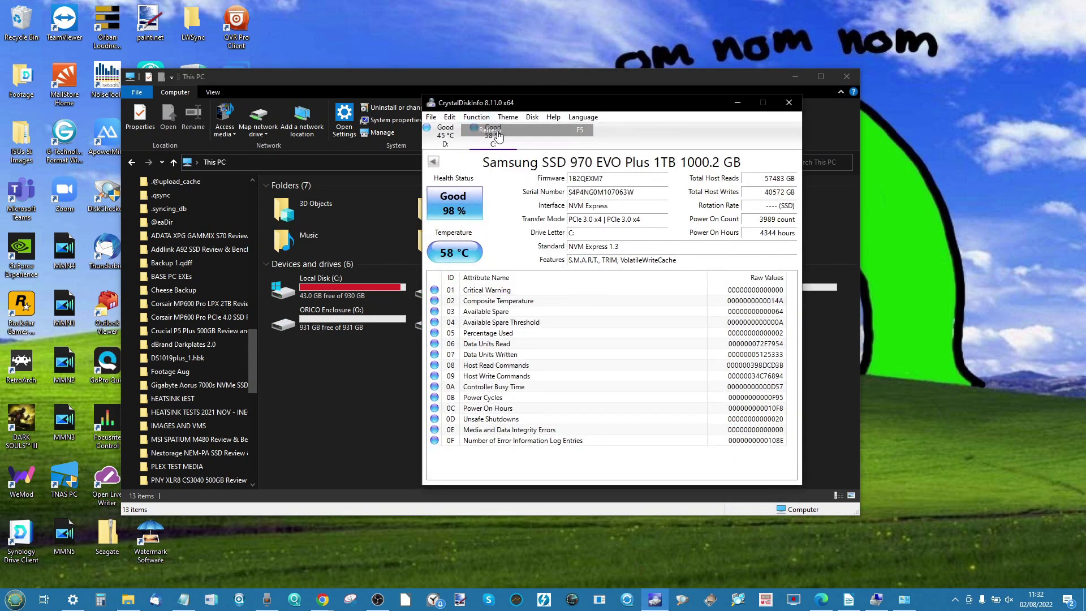
pyautogui.click(477, 117)
pyautogui.click(497, 166)
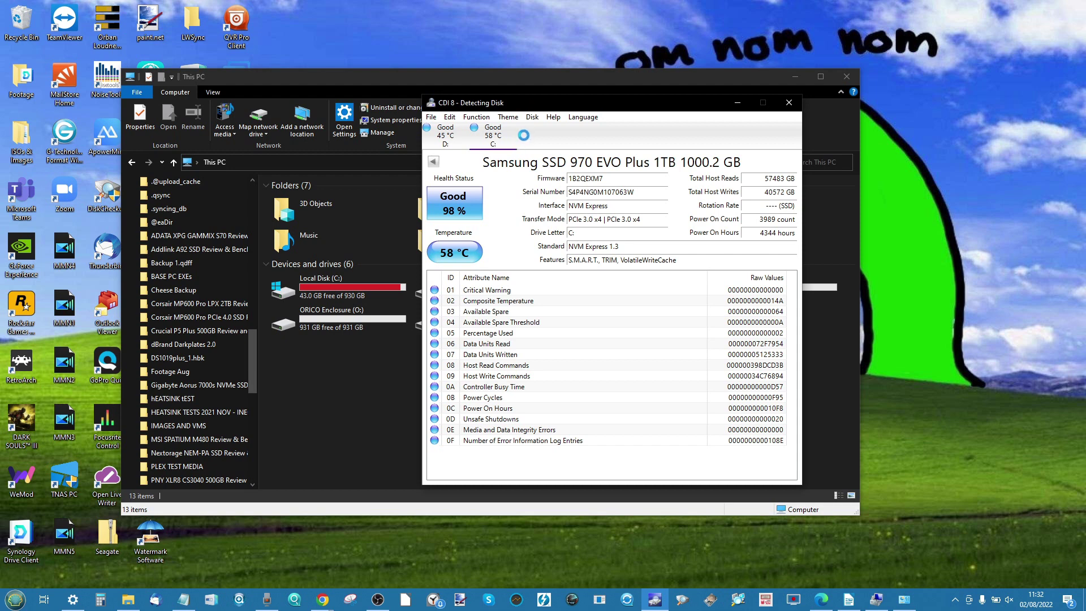
# Step: Bring This PC to the front and move the CrystalDiskInfo window clear of the drive list
pyautogui.click(399, 93)
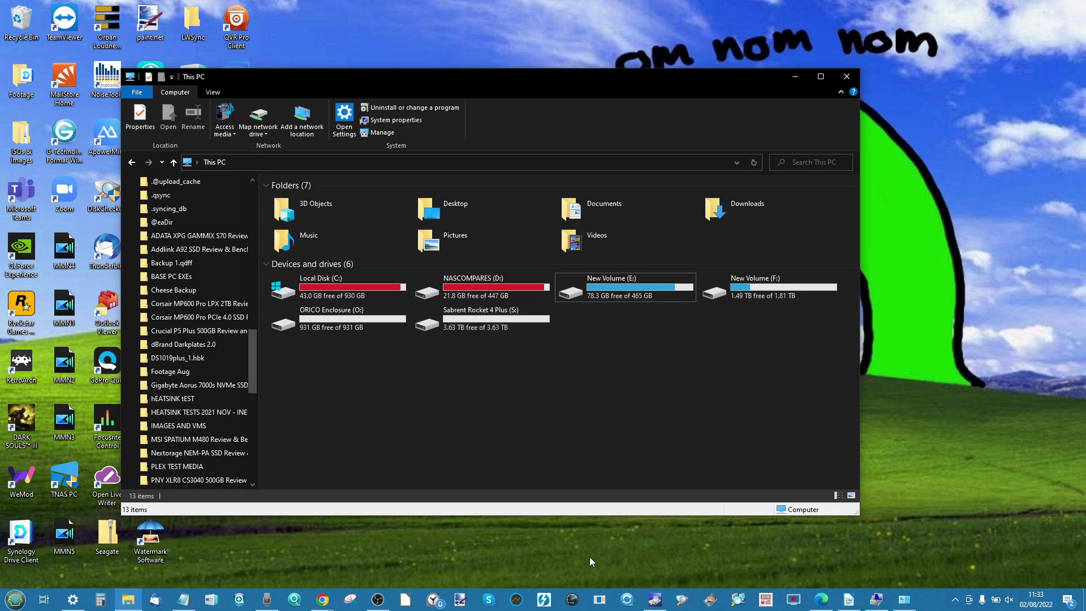
pyautogui.click(654, 600)
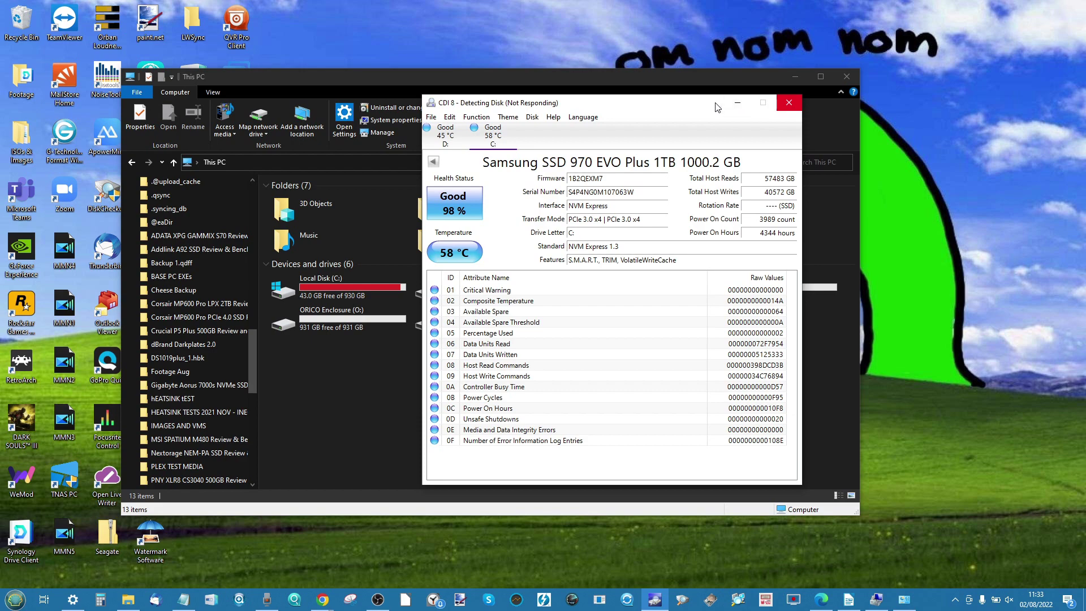
pyautogui.moveTo(718, 107); pyautogui.dragTo(674, 424)
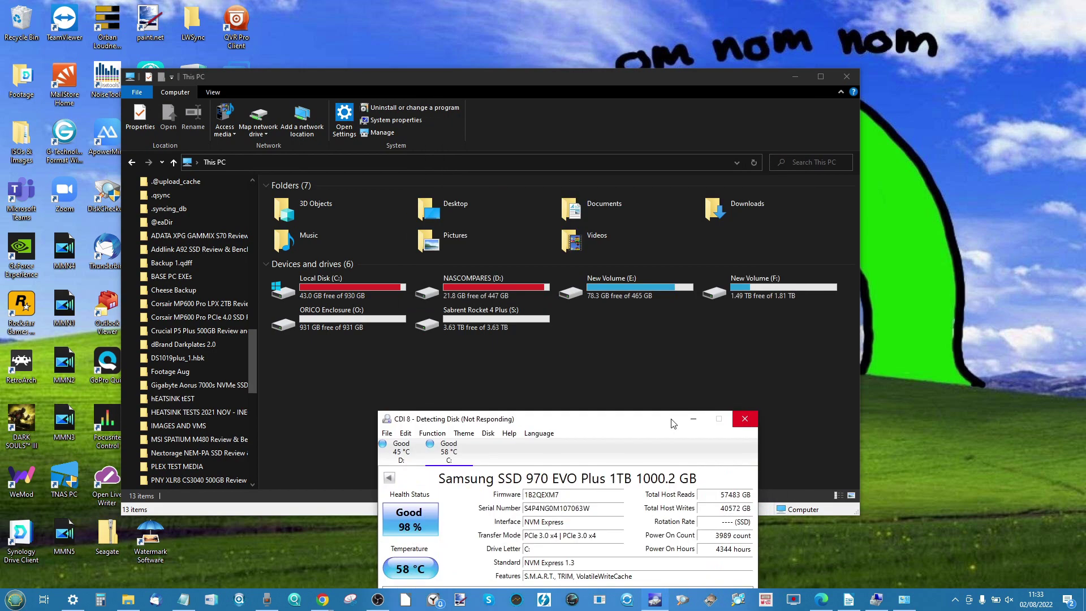
# Step: Show the Network Connections window to review the adapters and move it higher on the desktop
pyautogui.click(903, 600)
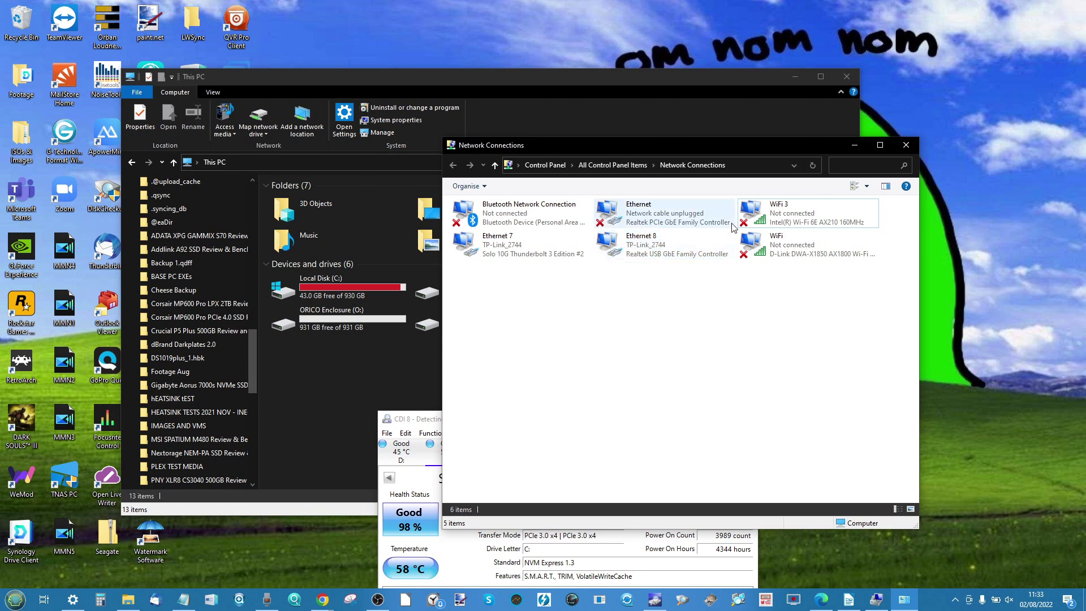
pyautogui.click(960, 598)
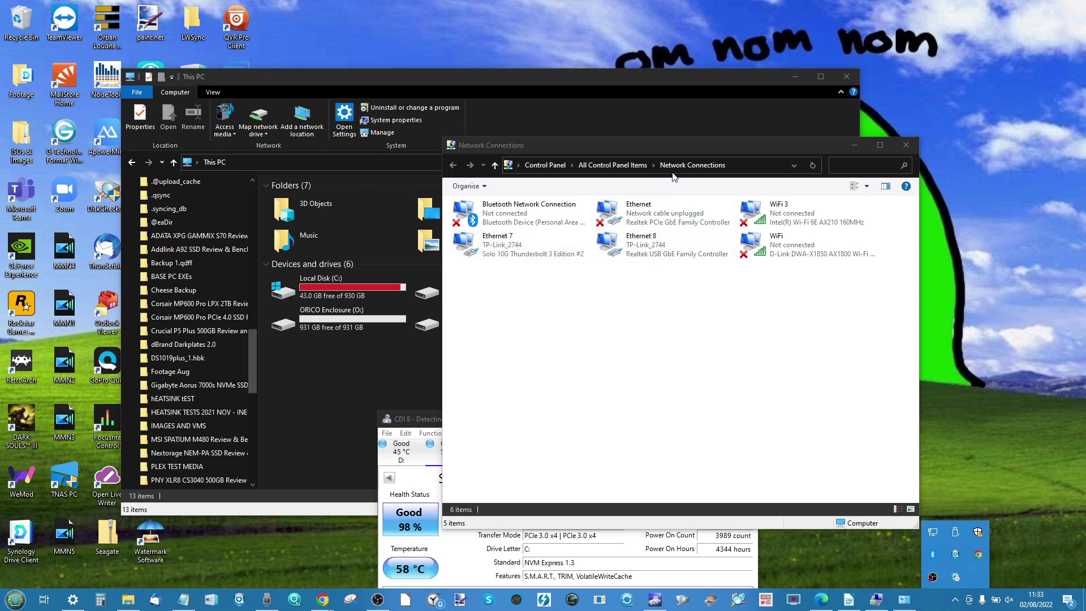
pyautogui.moveTo(686, 146); pyautogui.dragTo(653, 93)
# Step: Force CrystalDiskInfo to close, skip the problem report, and bring This PC's drive list back to the front
pyautogui.click(399, 456)
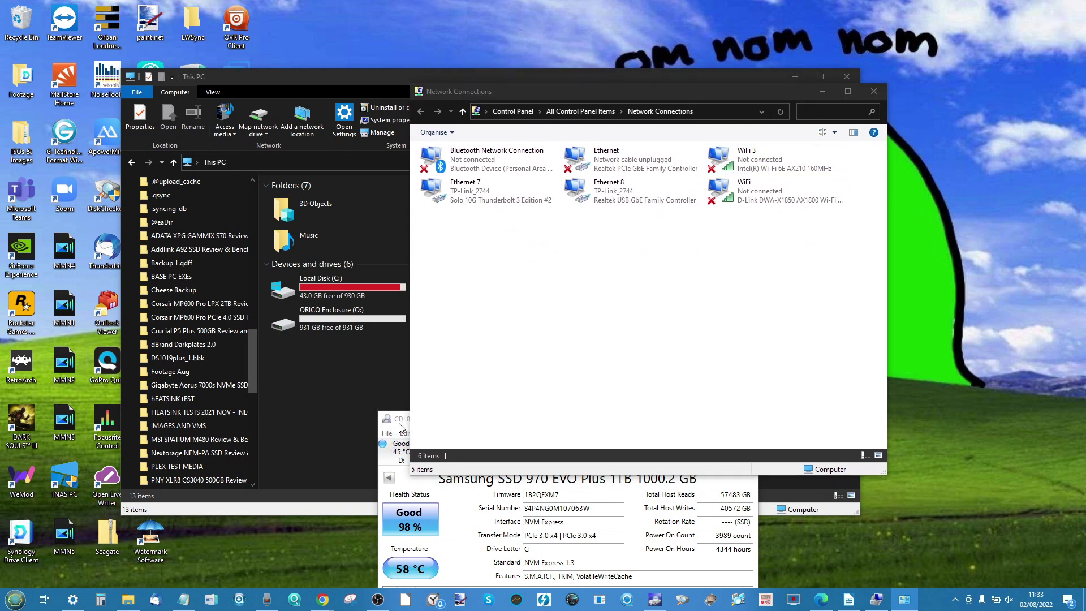
pyautogui.click(746, 419)
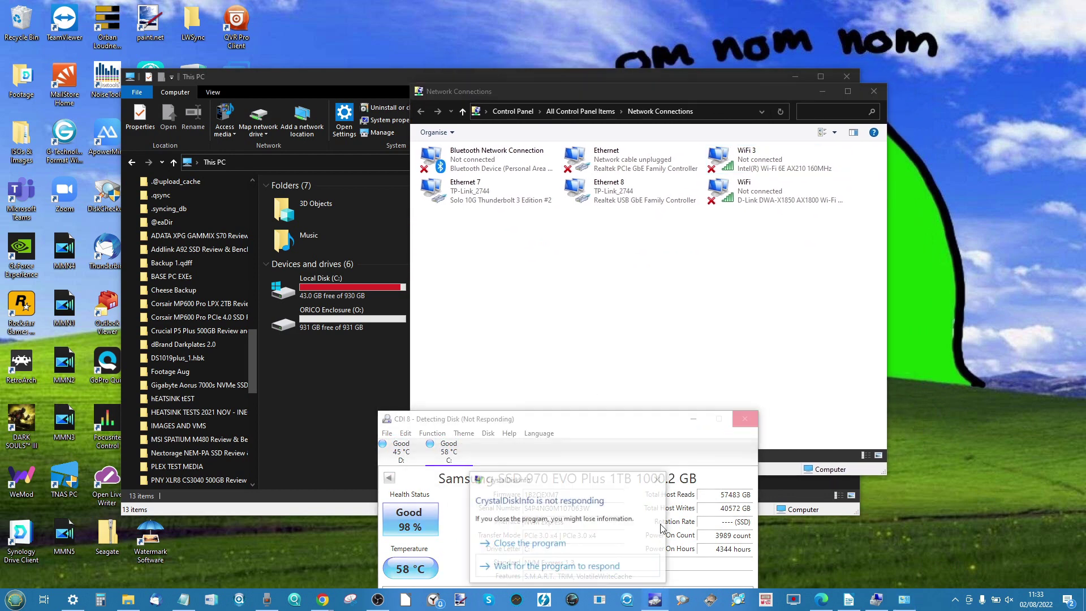
pyautogui.click(564, 541)
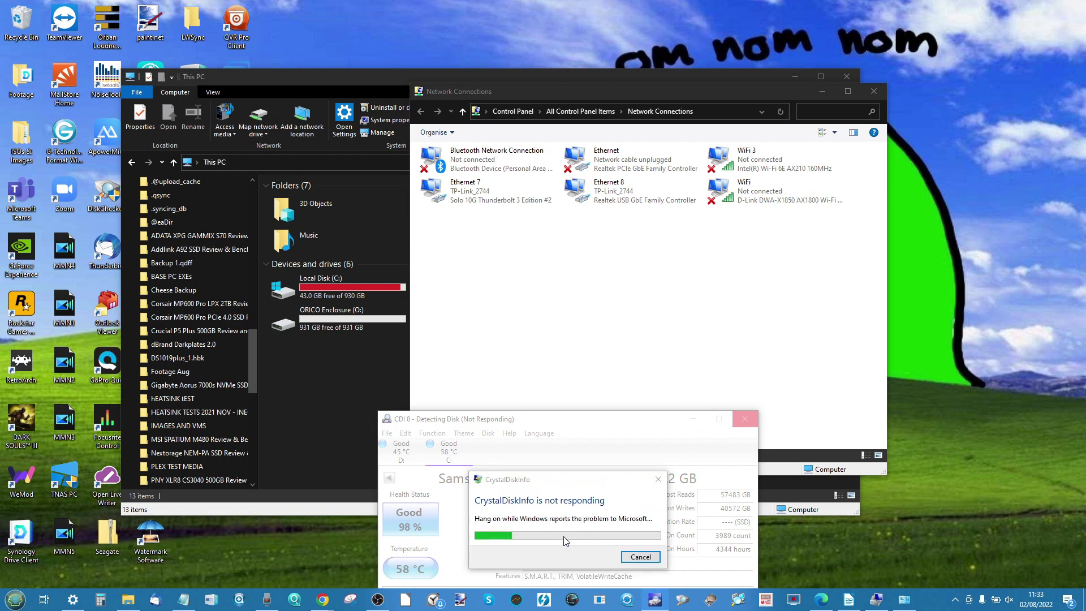
pyautogui.click(641, 558)
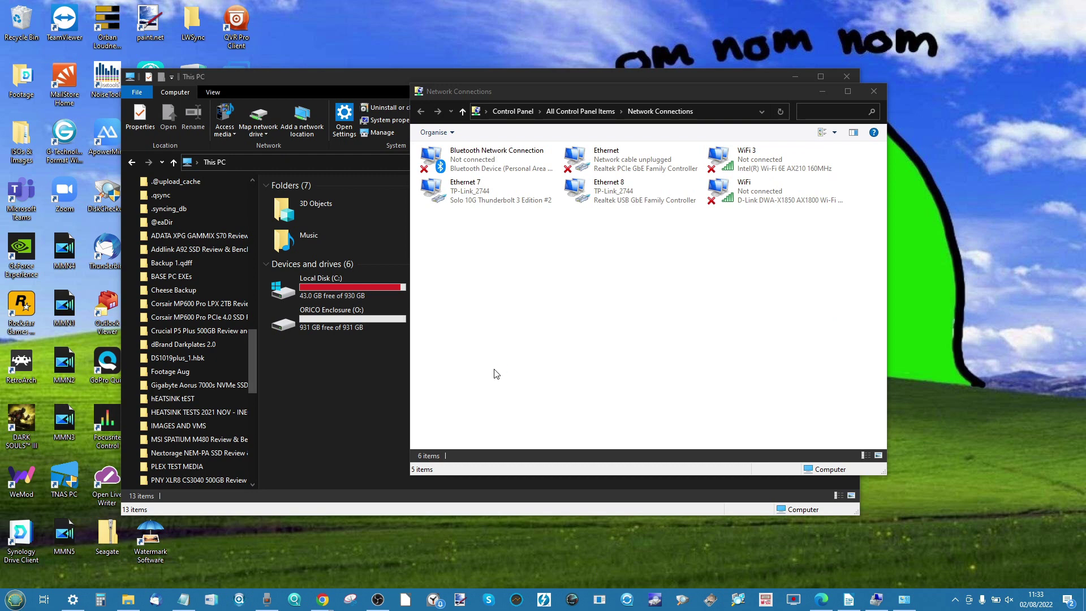
pyautogui.click(305, 425)
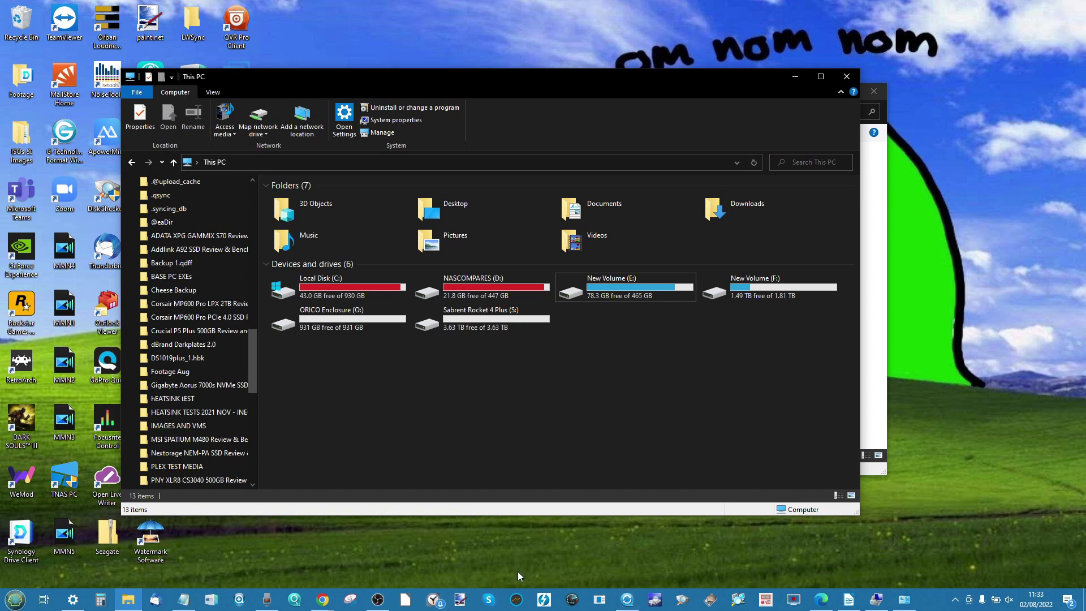
# Step: In AJA System Test, set the resolution to 1920x1080 HD-1080i and the test file size to 256 MB
pyautogui.click(517, 599)
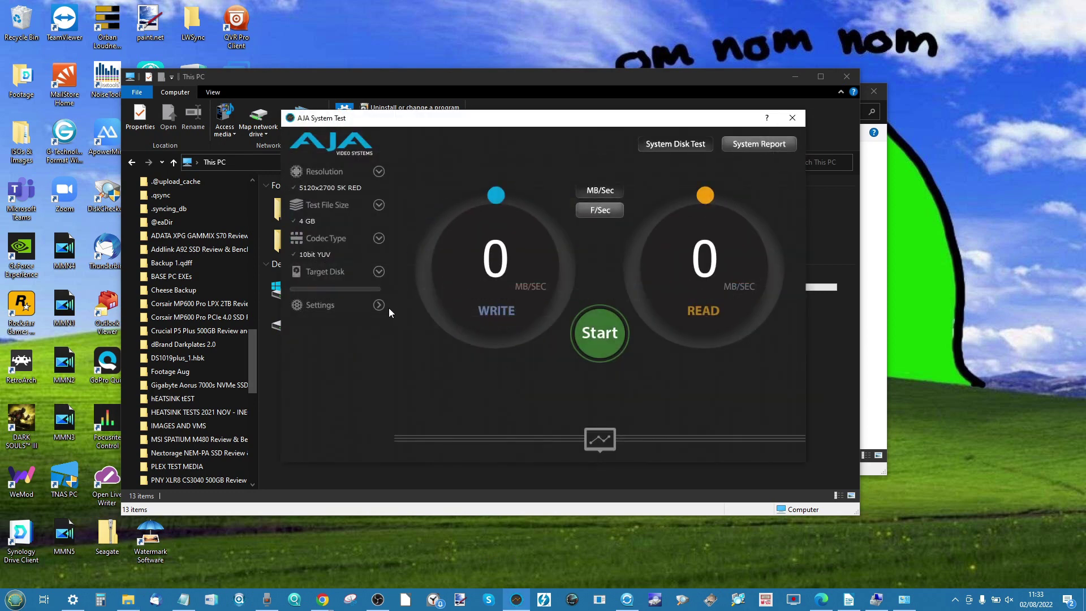
pyautogui.click(377, 274)
pyautogui.click(379, 171)
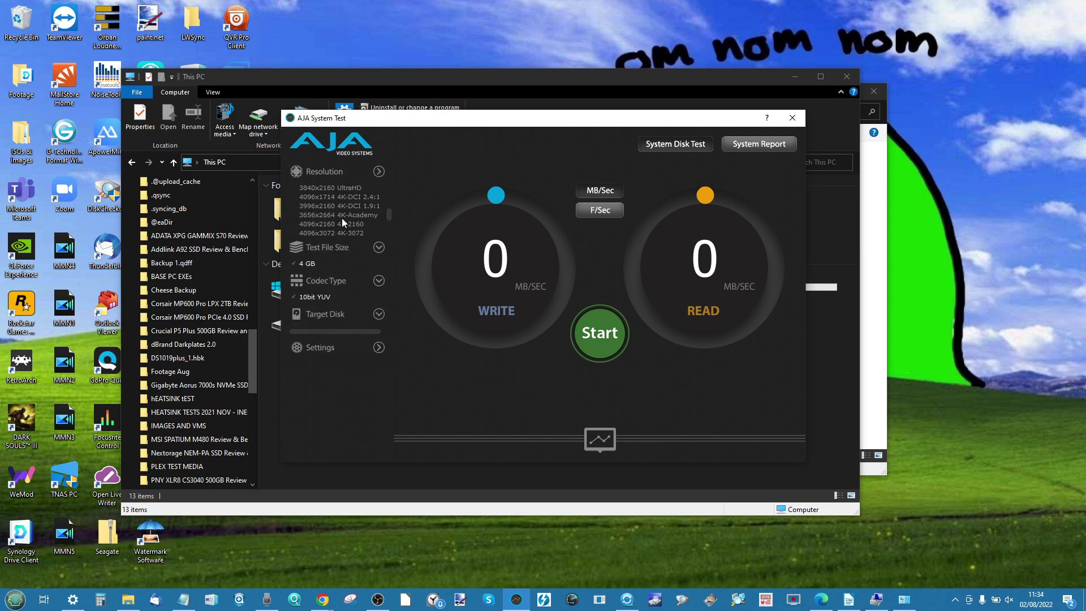
pyautogui.scroll(3, 341, 219)
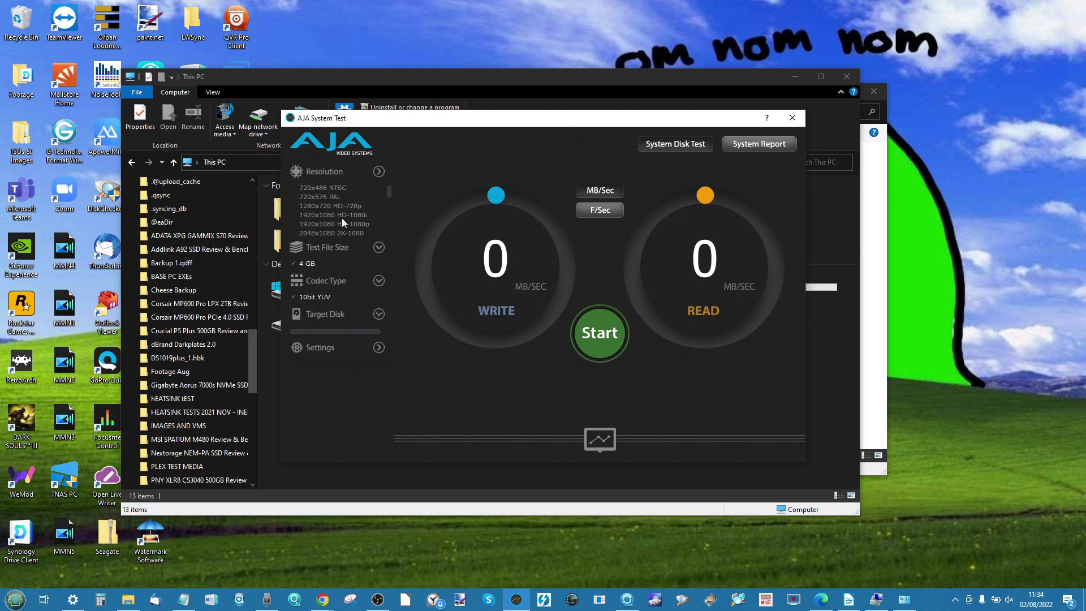
pyautogui.click(339, 216)
pyautogui.click(379, 205)
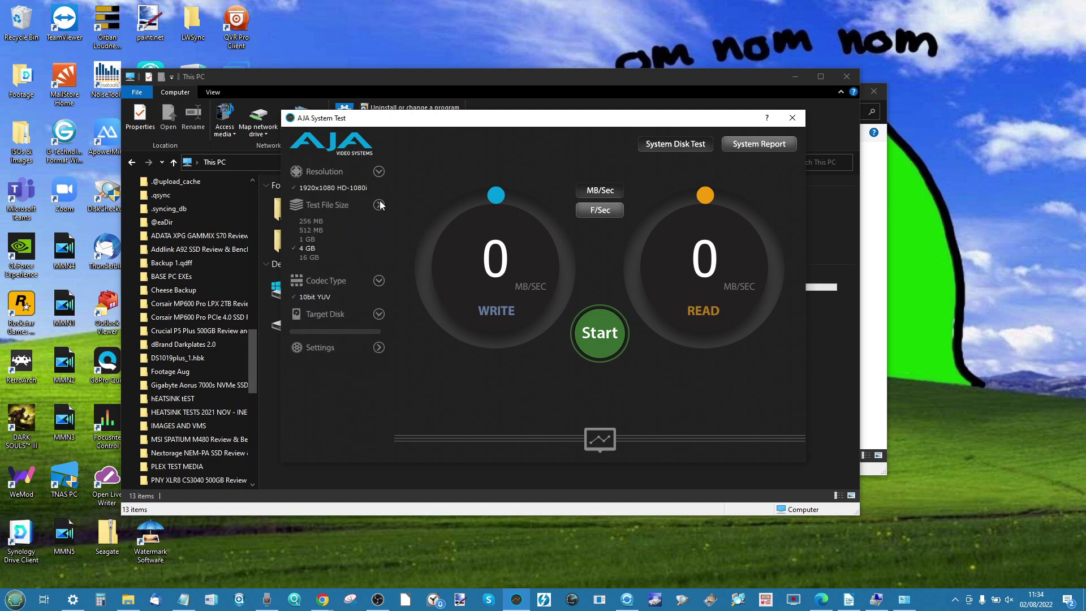
pyautogui.click(313, 221)
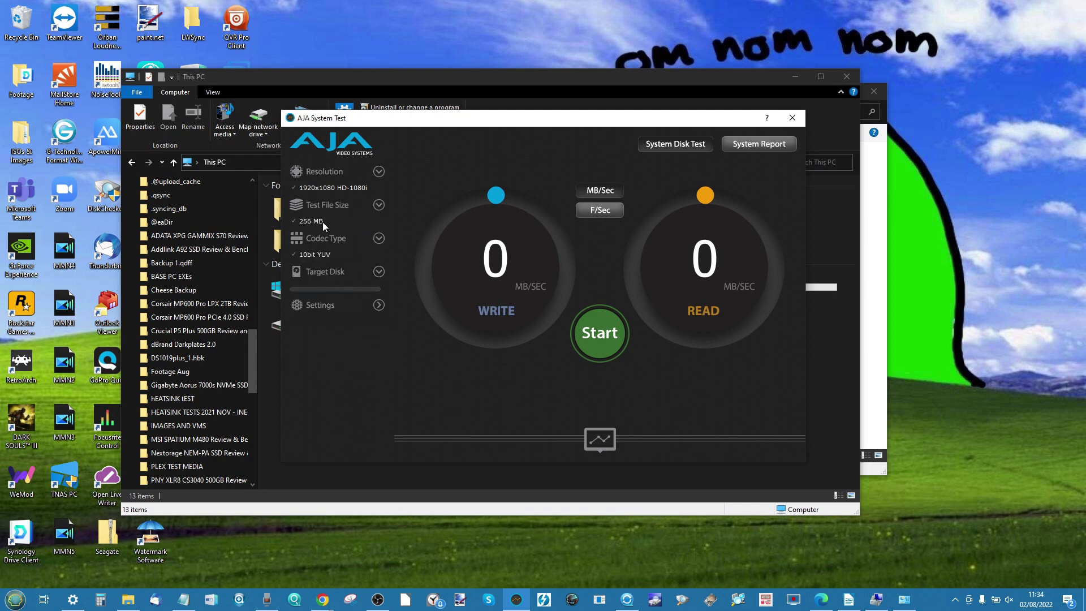
# Step: Run the disk test with its write and read graphs displayed, and minimise the OBS window
pyautogui.click(602, 435)
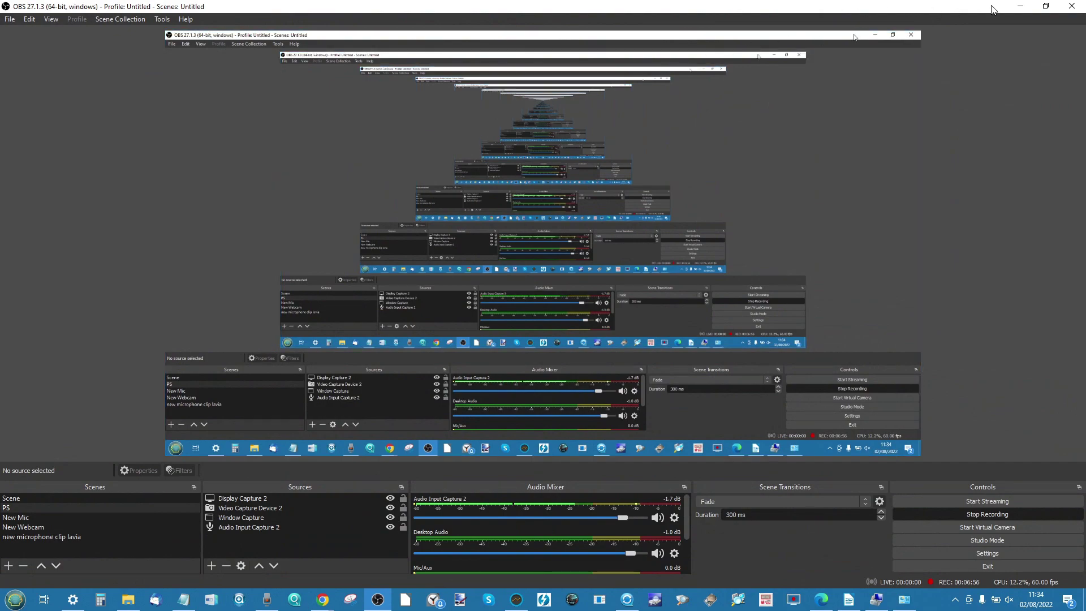
pyautogui.click(1021, 6)
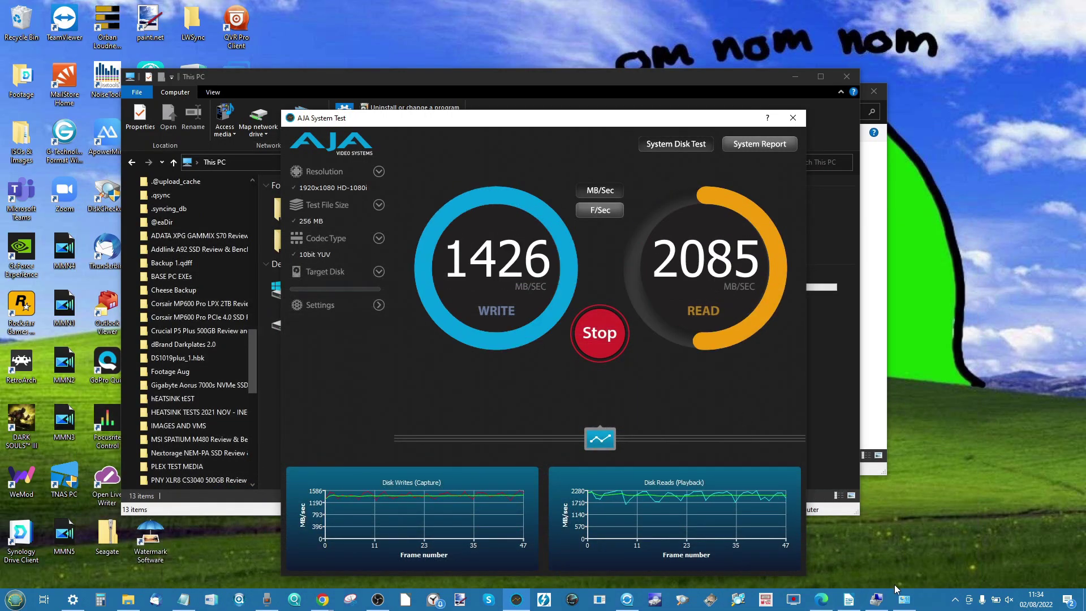
# Step: Open Task Manager's performance view, move and enlarge its window, and widen the list of disks and network adapters
pyautogui.rightClick(937, 607)
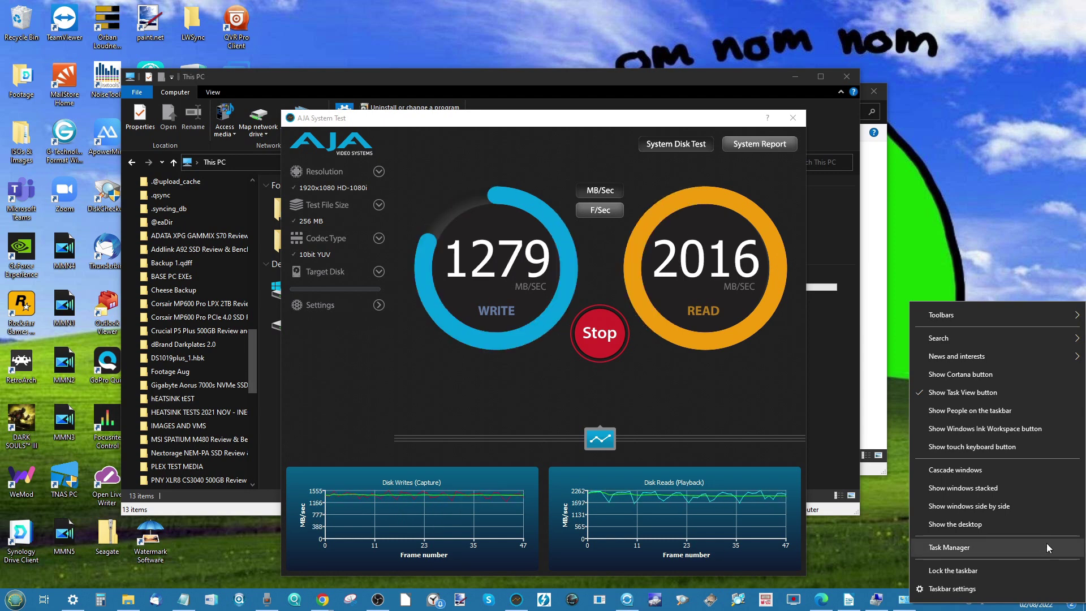
pyautogui.click(950, 547)
pyautogui.moveTo(521, 145); pyautogui.dragTo(546, 63)
pyautogui.click(553, 88)
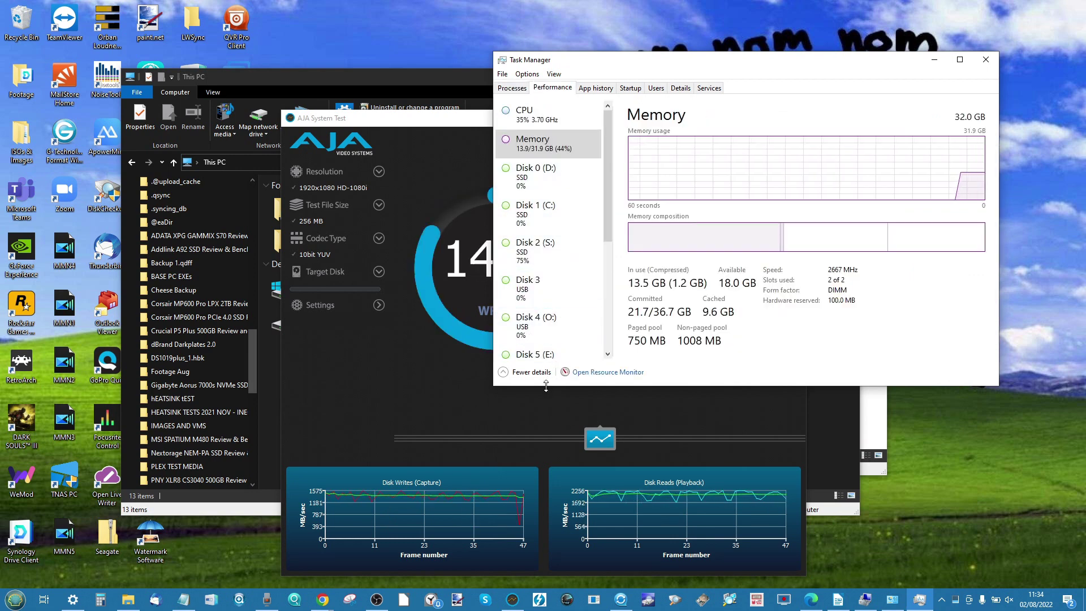
pyautogui.moveTo(546, 386); pyautogui.dragTo(549, 514)
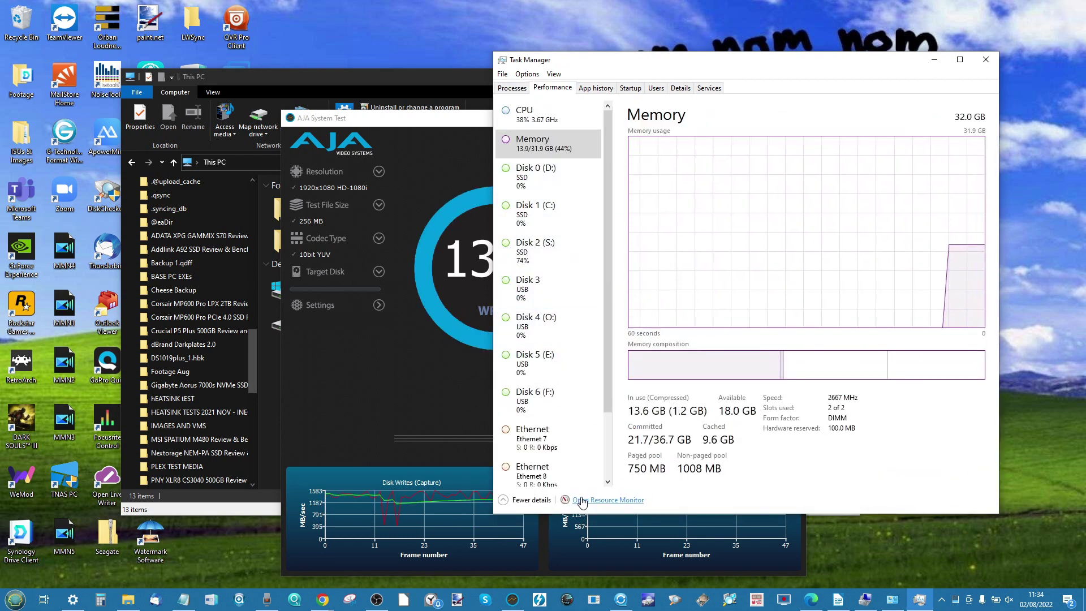
pyautogui.moveTo(616, 136); pyautogui.dragTo(659, 135)
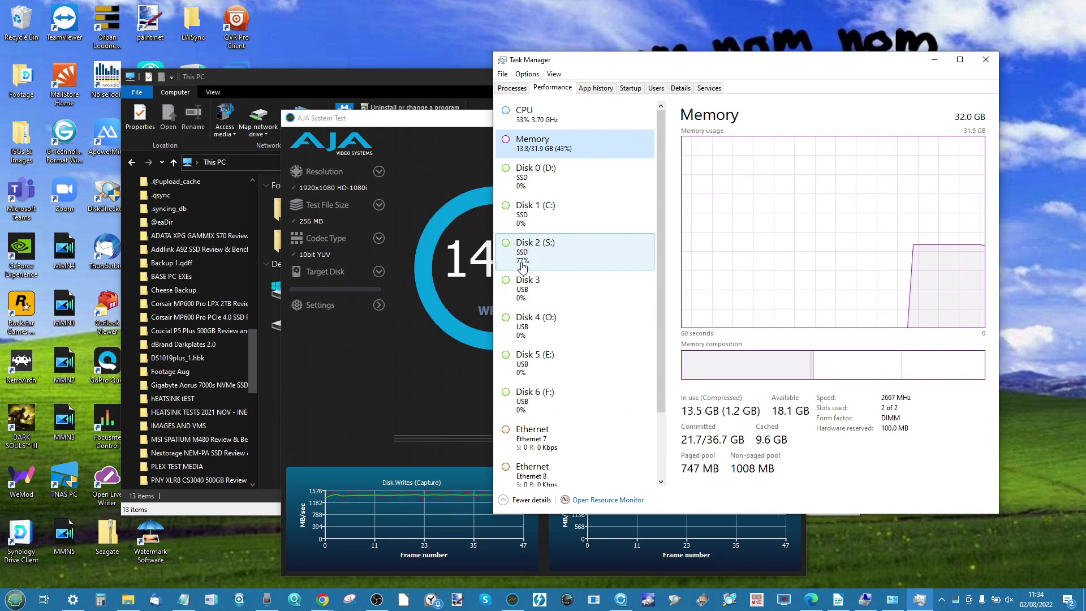
# Step: Minimise Task Manager and check the health and temperature of drives C:, S:, O:, E: and F: in CrystalDiskInfo
pyautogui.scroll(-1, 526, 269)
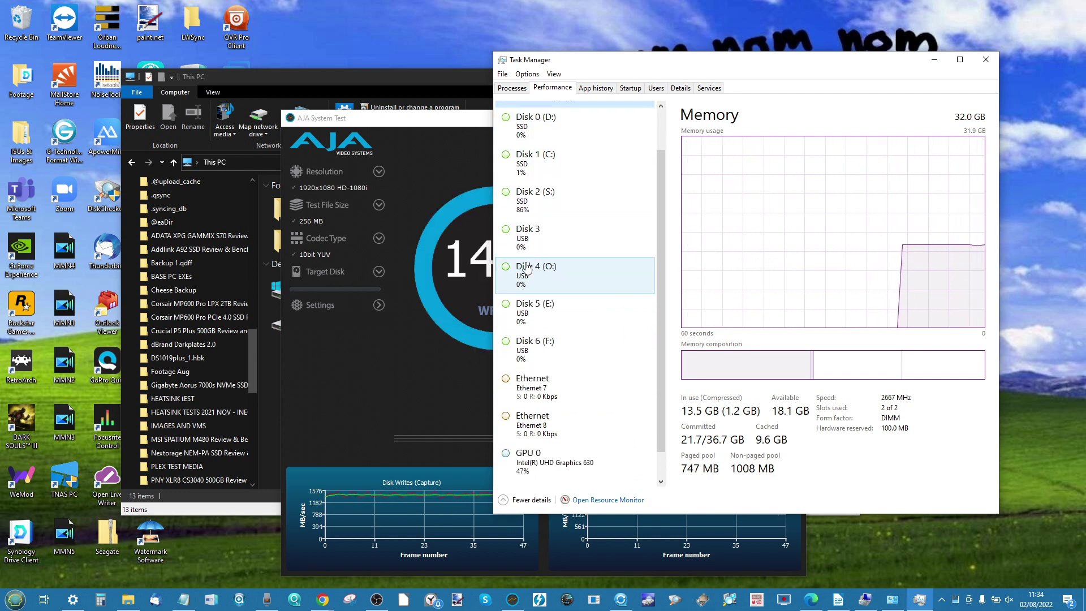
pyautogui.click(933, 60)
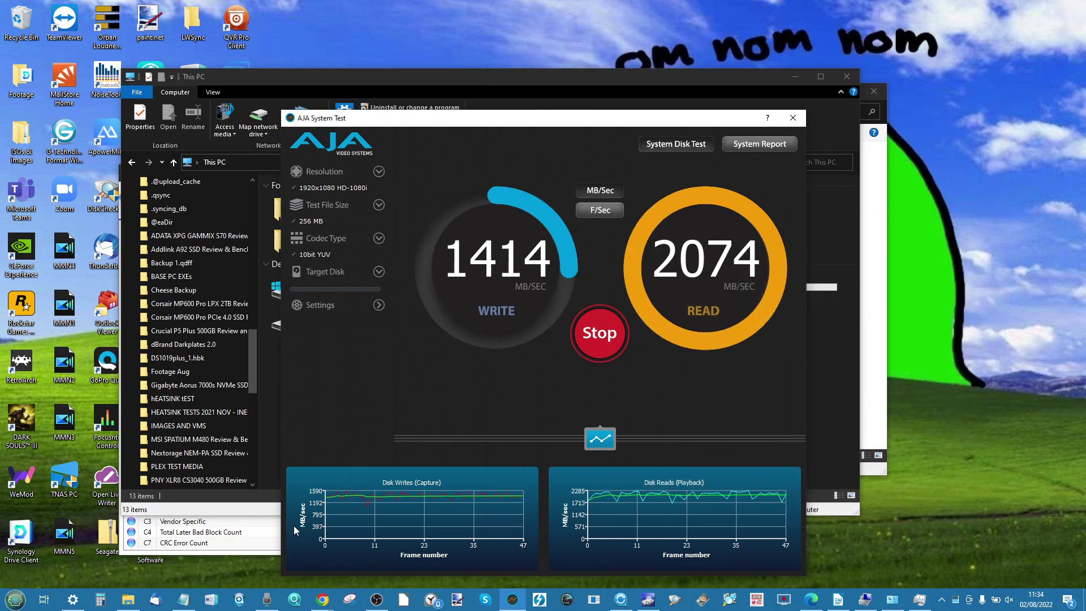
pyautogui.click(266, 542)
pyautogui.click(186, 205)
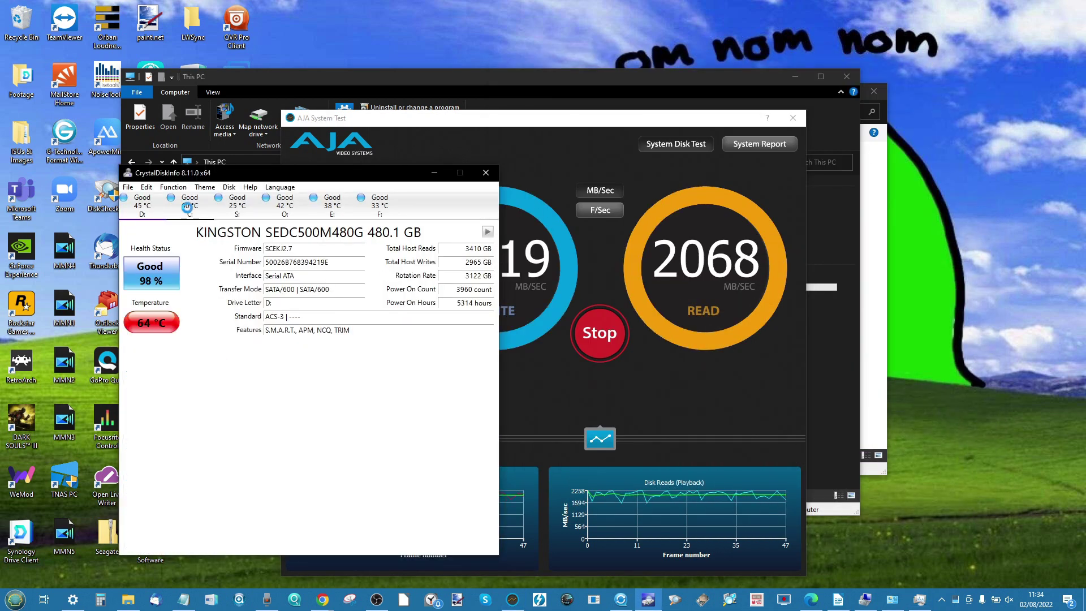
pyautogui.click(233, 201)
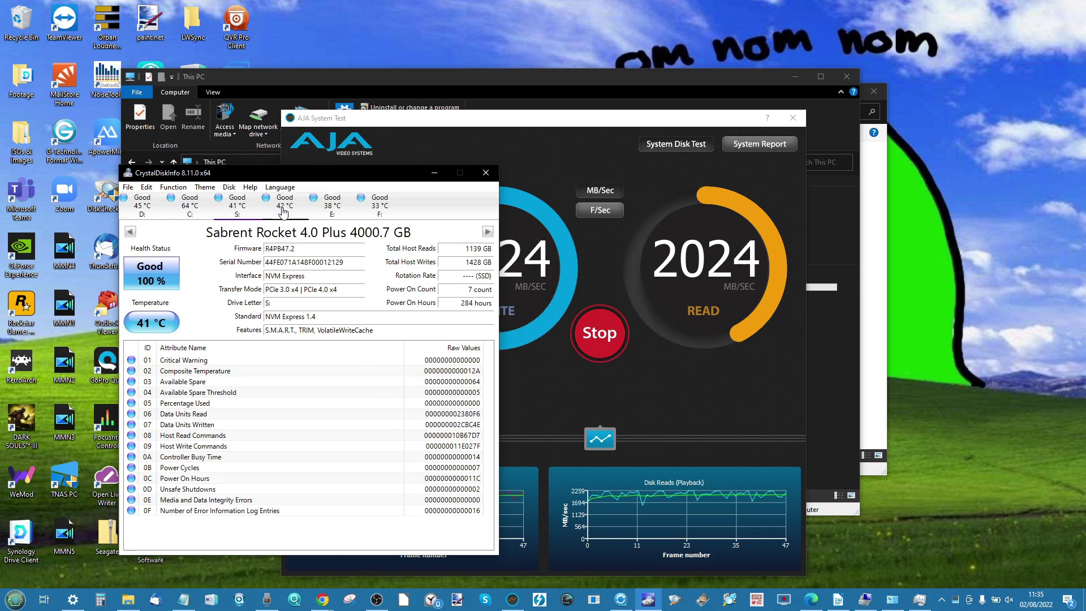
pyautogui.click(269, 202)
pyautogui.click(314, 203)
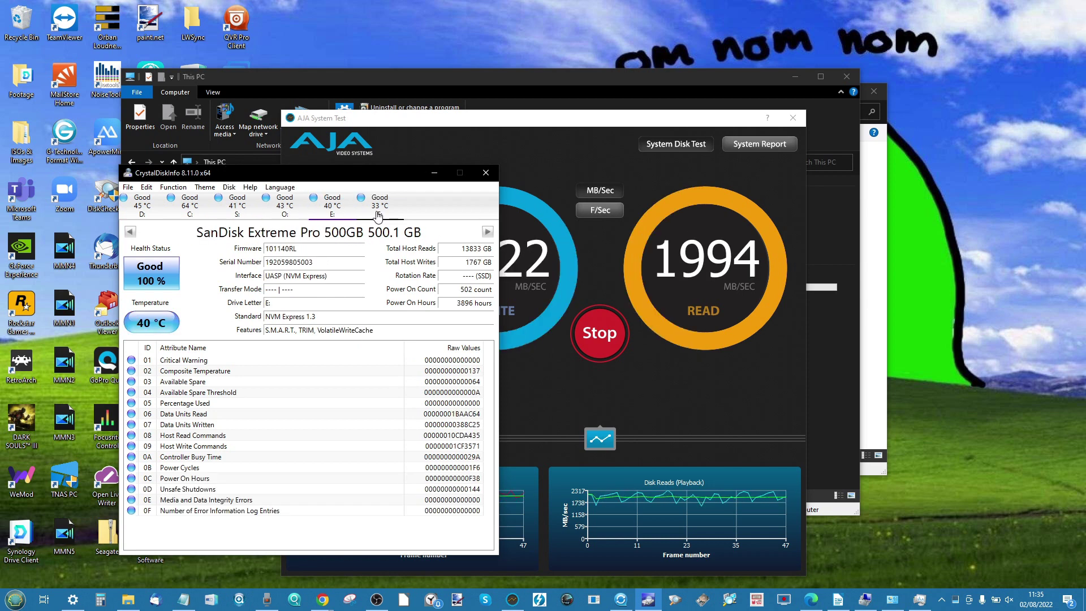
pyautogui.click(362, 202)
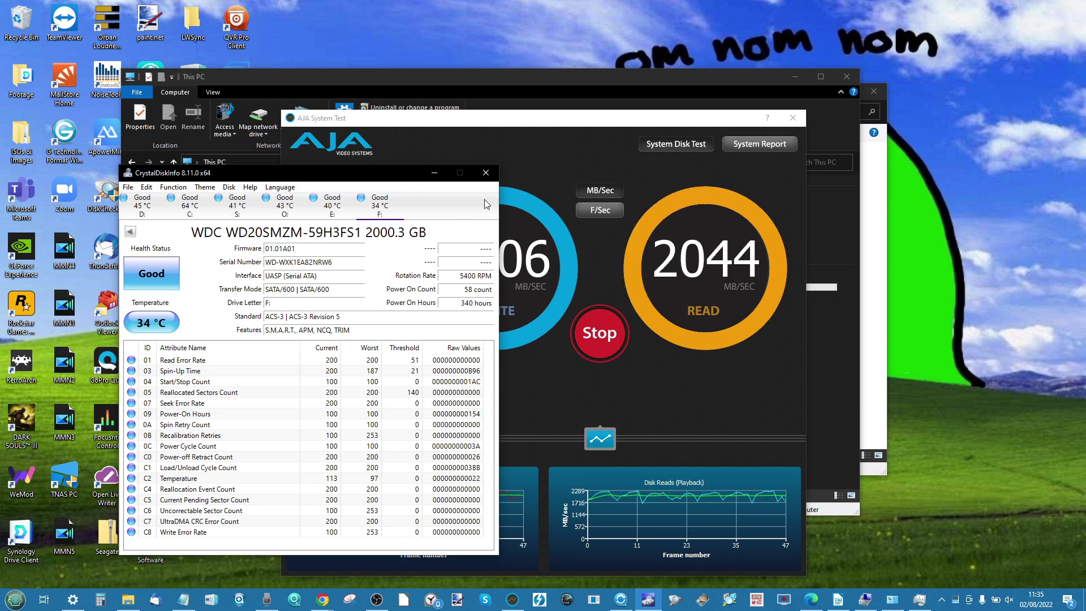
pyautogui.click(434, 172)
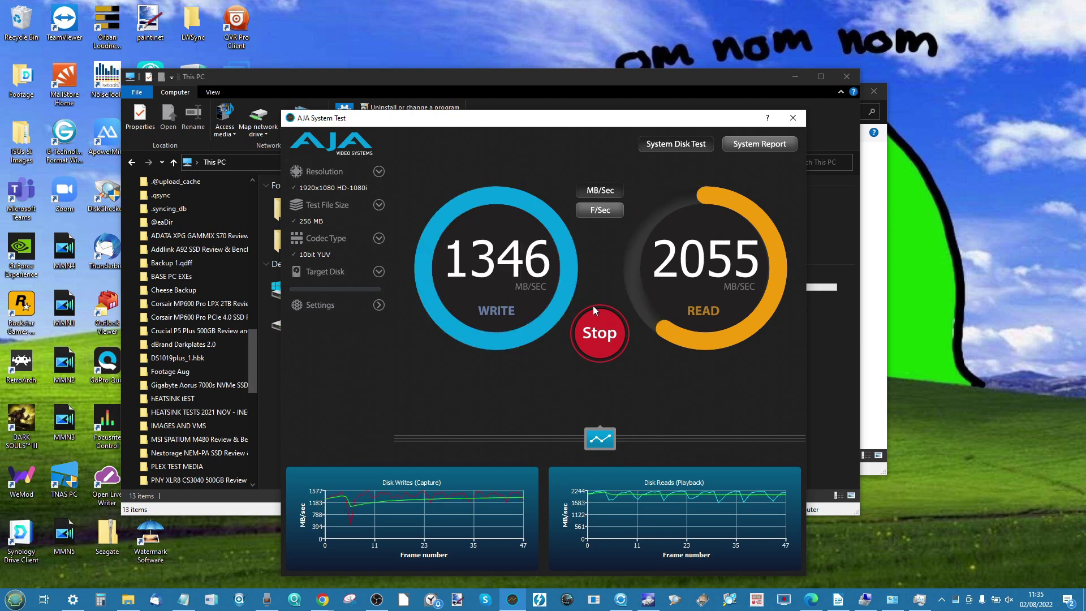
# Step: Stop the AJA disk test and restart it with a 4 GB test file and 5120x2700 5K RED resolution
pyautogui.click(593, 337)
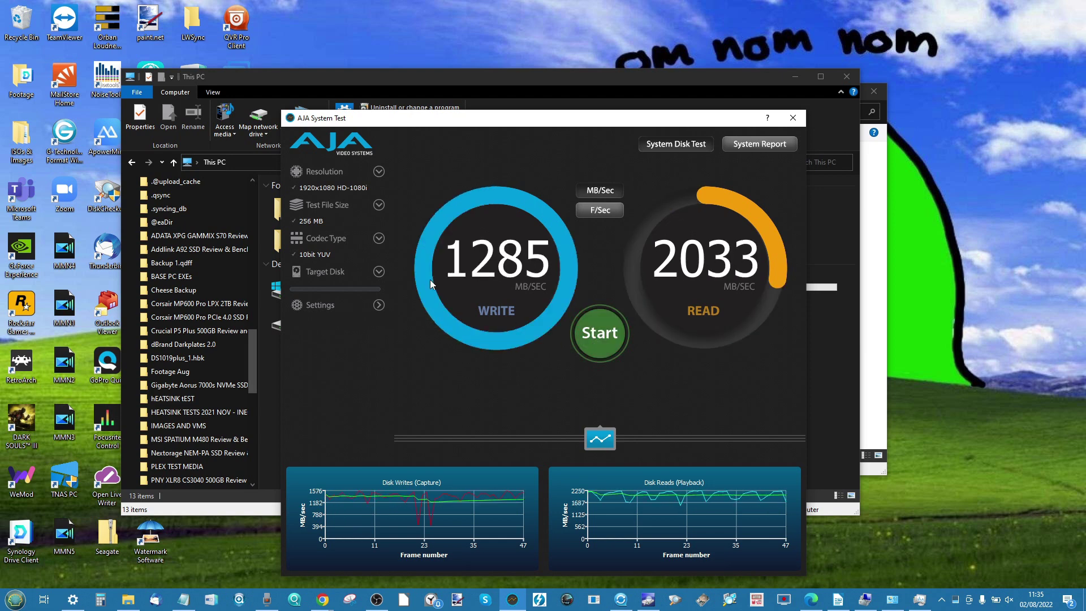
pyautogui.click(381, 206)
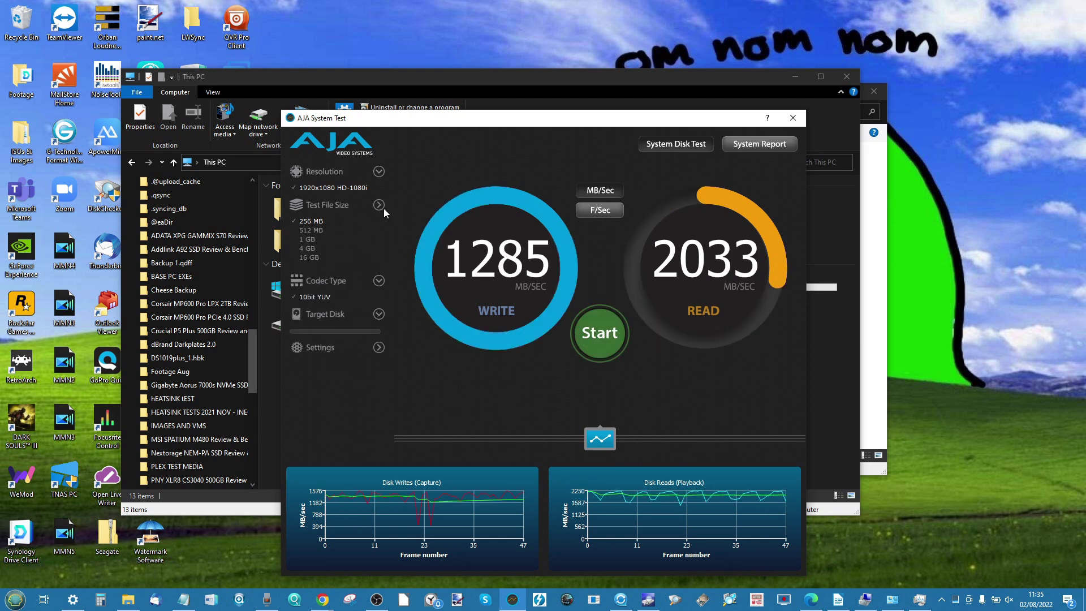
pyautogui.click(308, 247)
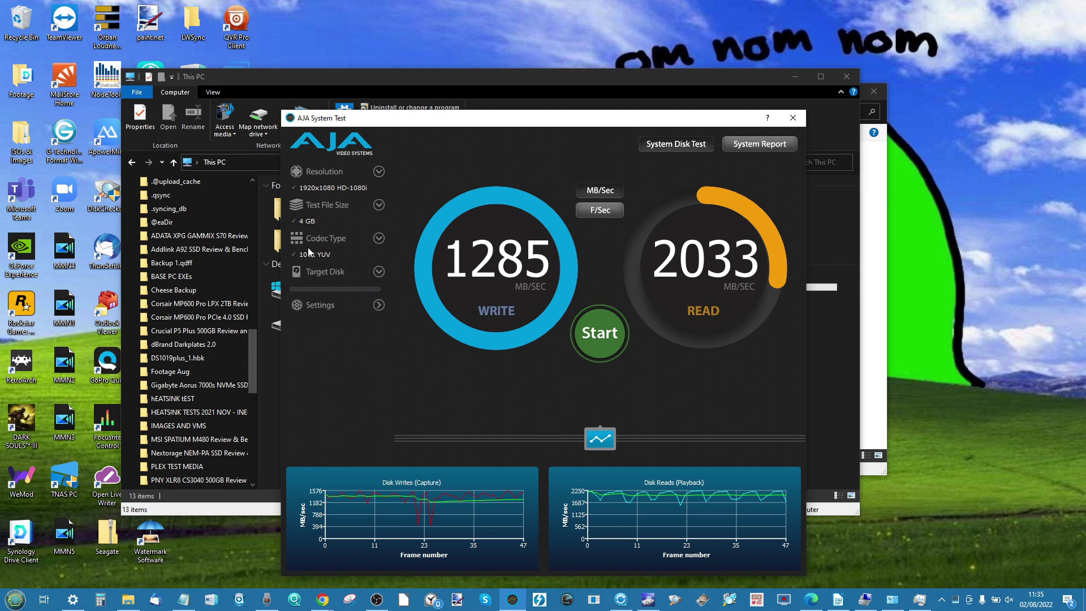
pyautogui.click(379, 172)
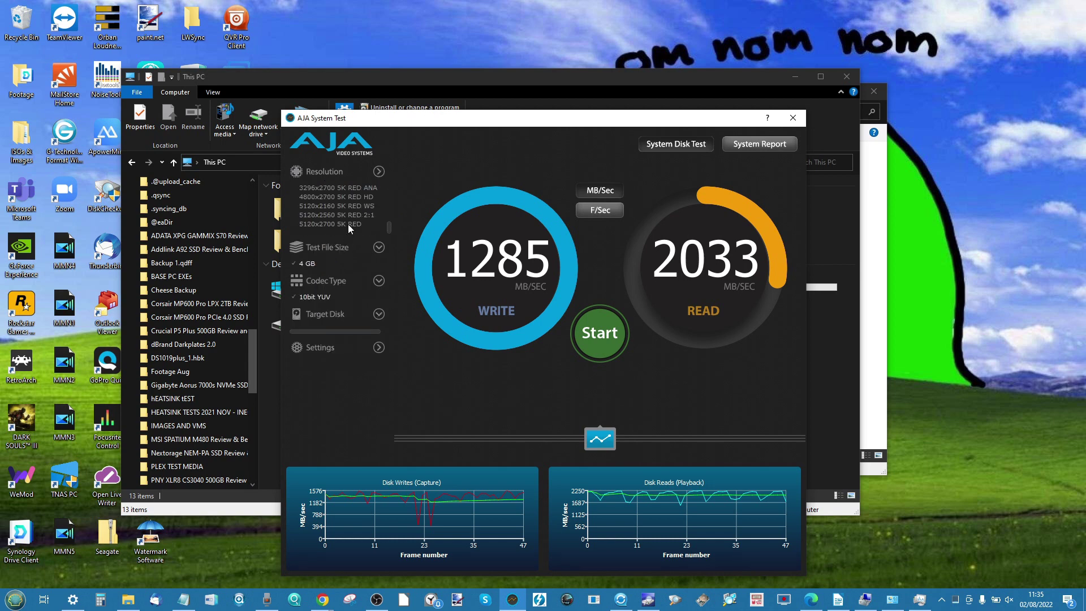
pyautogui.click(348, 224)
pyautogui.click(603, 342)
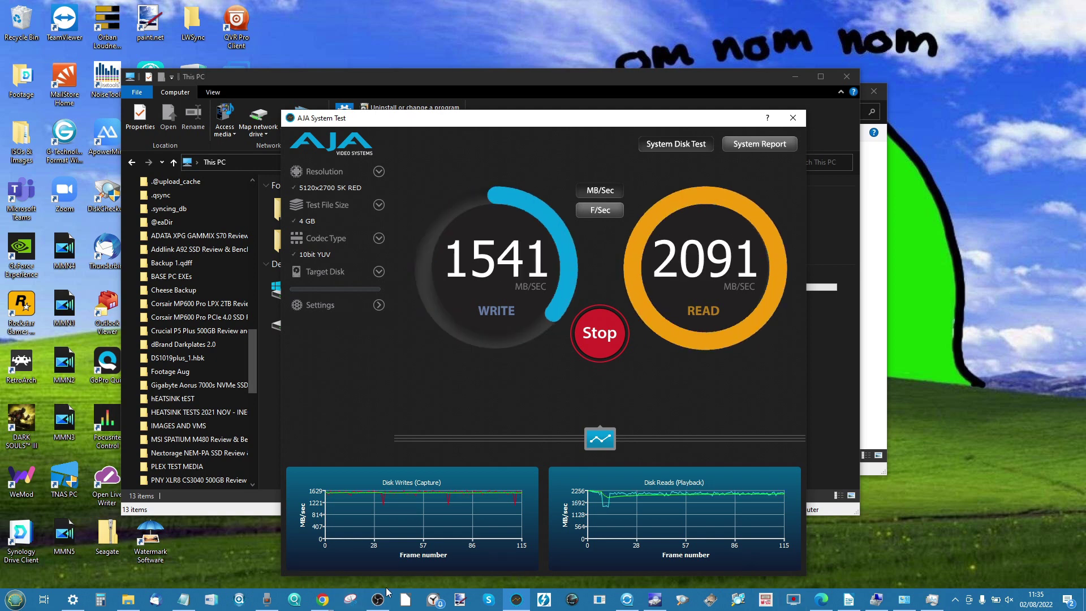
# Step: Open Blackmagic Disk Speed Test, set ORICO Enclosure (O:) as the target drive, and start the speed test
pyautogui.click(572, 600)
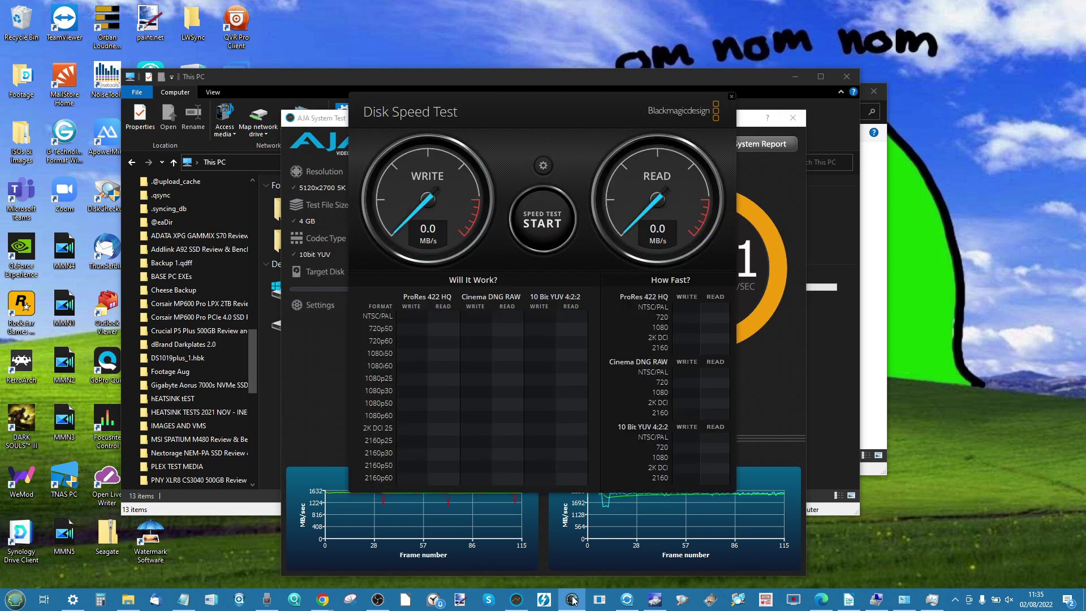
pyautogui.click(543, 166)
pyautogui.click(531, 200)
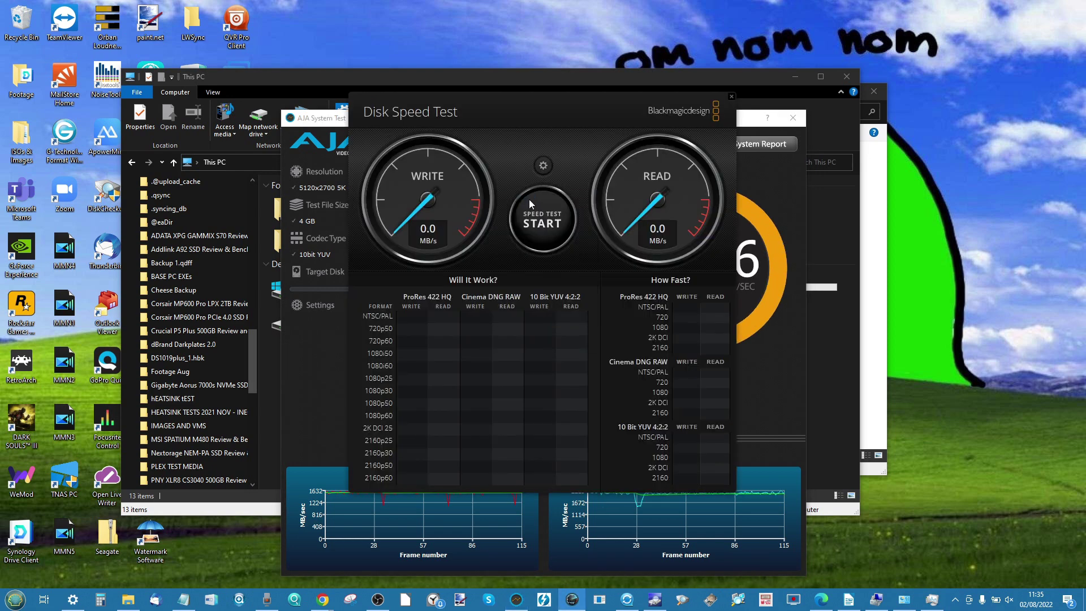
pyautogui.click(432, 108)
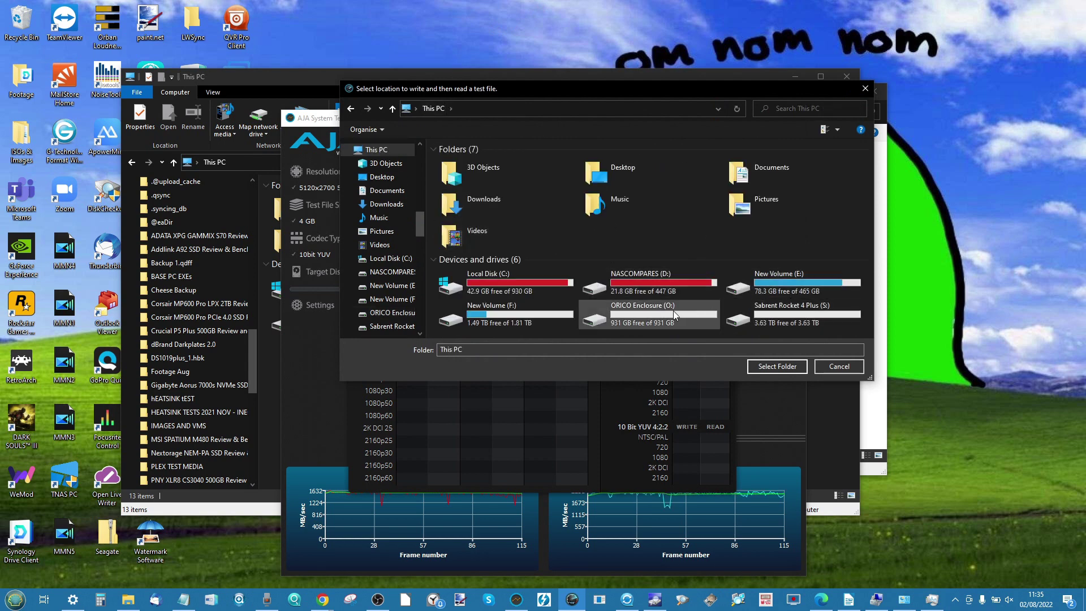
pyautogui.doubleClick(640, 317)
pyautogui.click(777, 367)
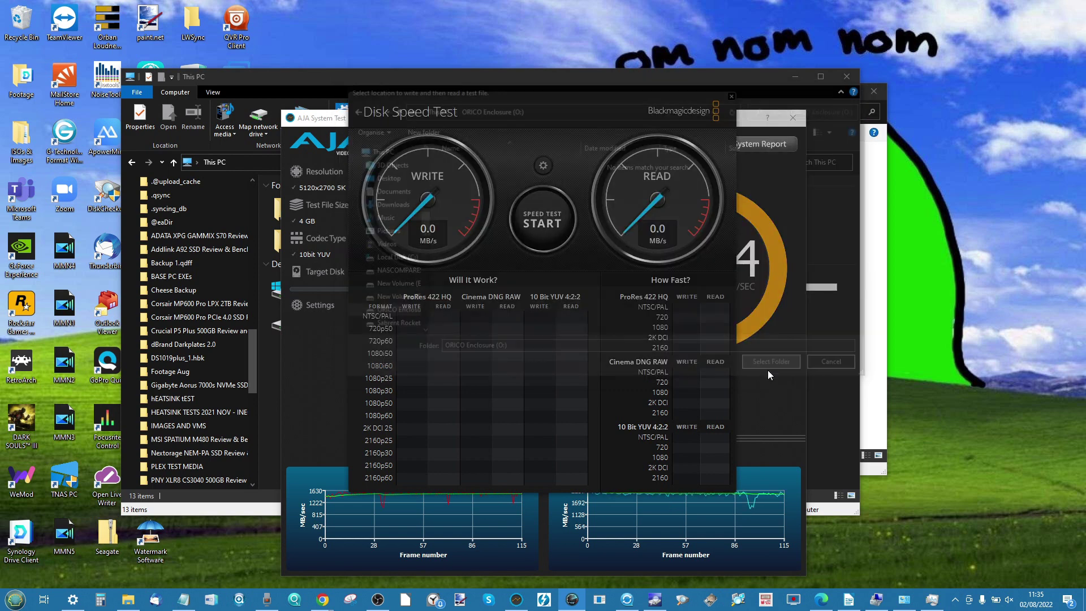
pyautogui.click(544, 229)
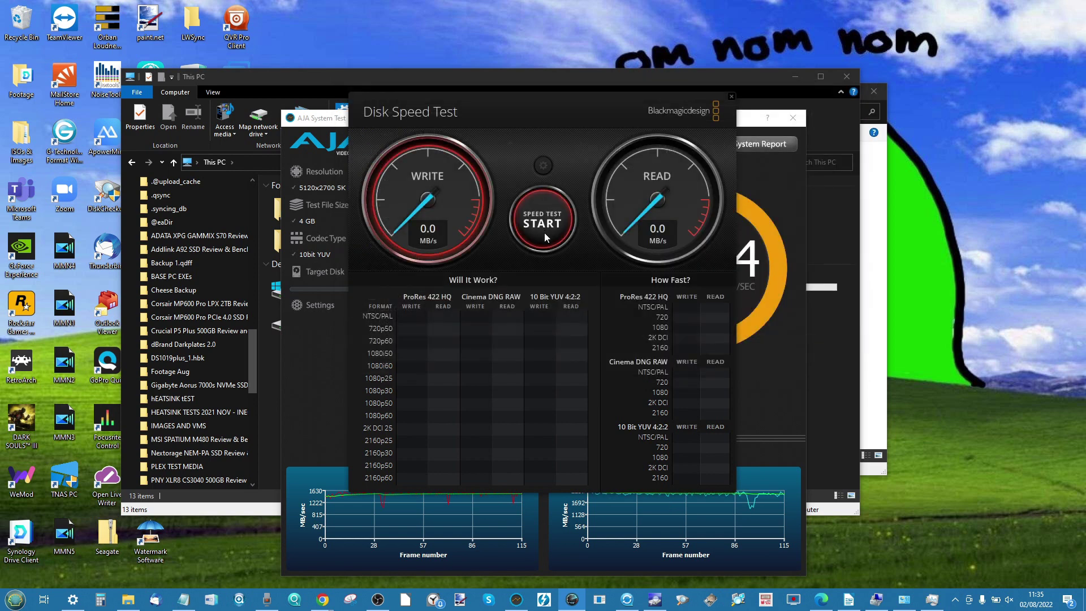
# Step: Set the Disk Speed Test stress size to 1 GB and place its window side by side with AJA System Test
pyautogui.click(544, 166)
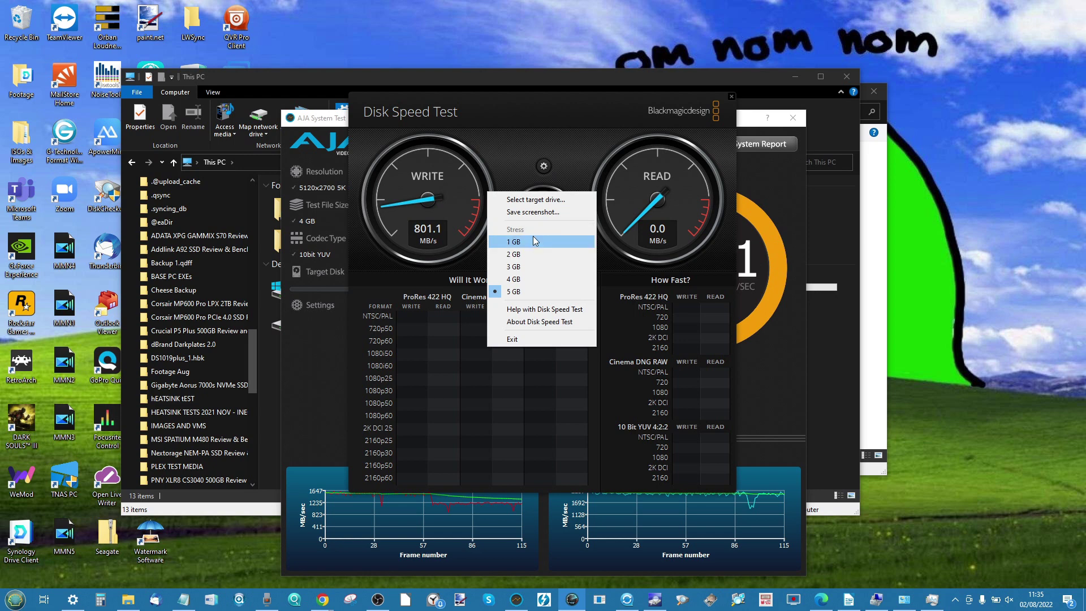
pyautogui.click(533, 237)
pyautogui.moveTo(531, 93); pyautogui.dragTo(819, 165)
pyautogui.moveTo(594, 117); pyautogui.dragTo(331, 123)
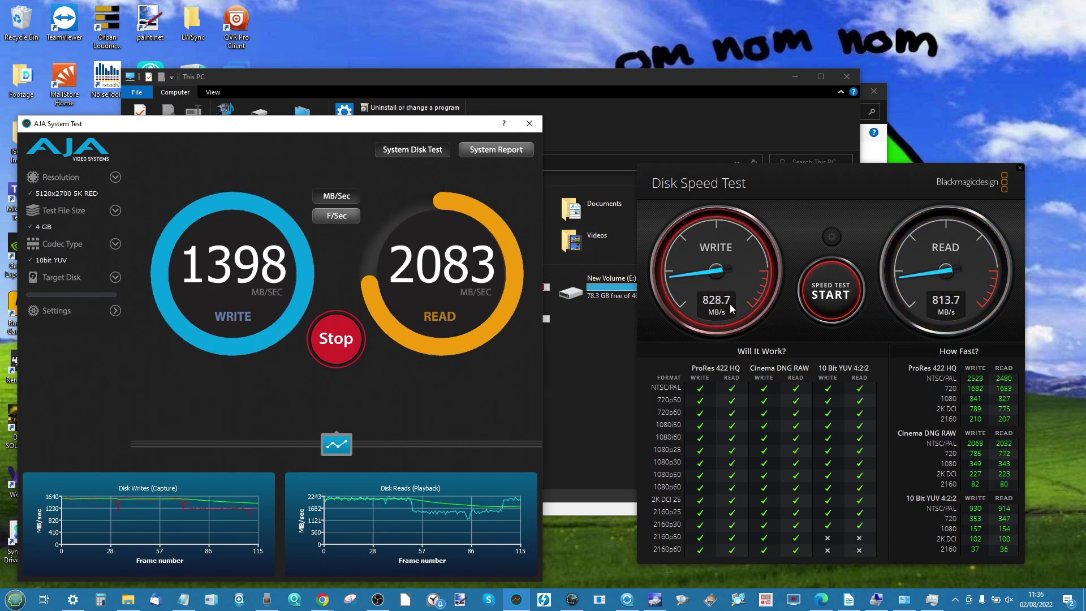
# Step: Check This PC's drive list, minimise it, and open ATTO Disk Benchmark with (E:) New Volume as the drive
pyautogui.click(590, 395)
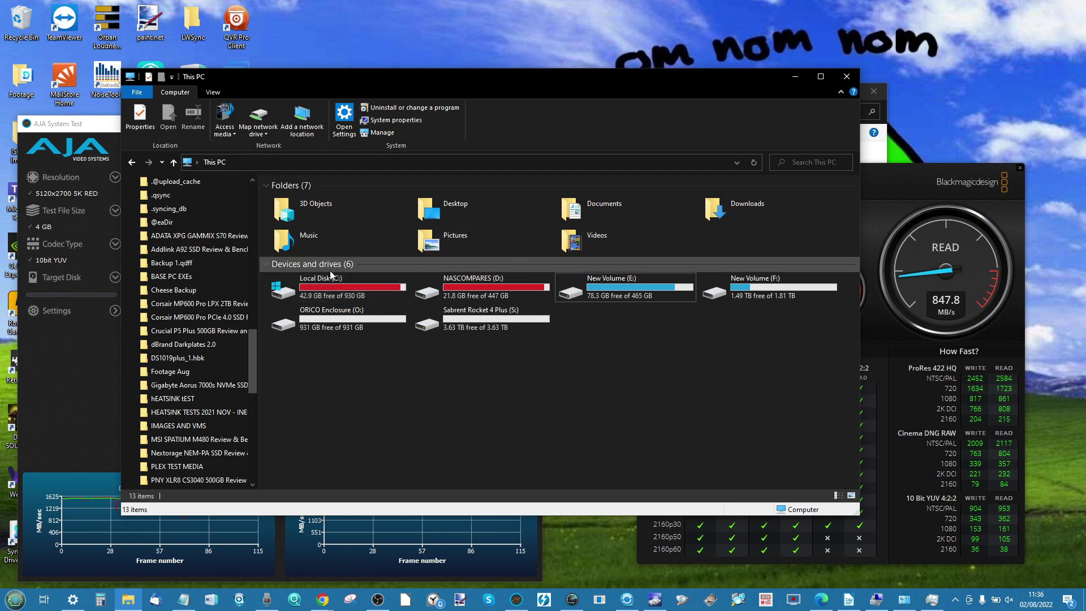
pyautogui.click(799, 80)
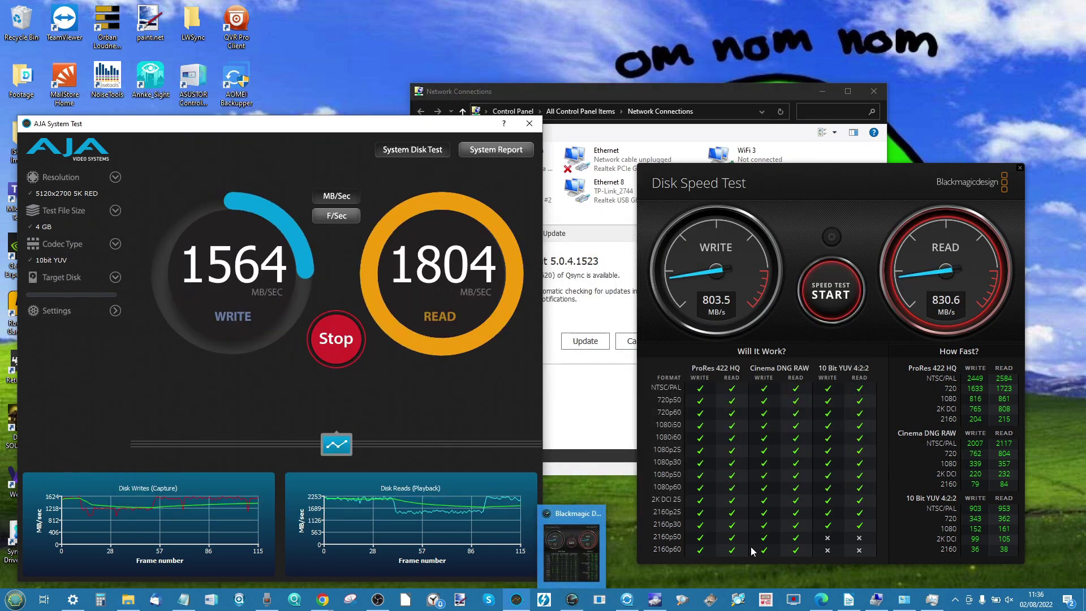
pyautogui.click(588, 597)
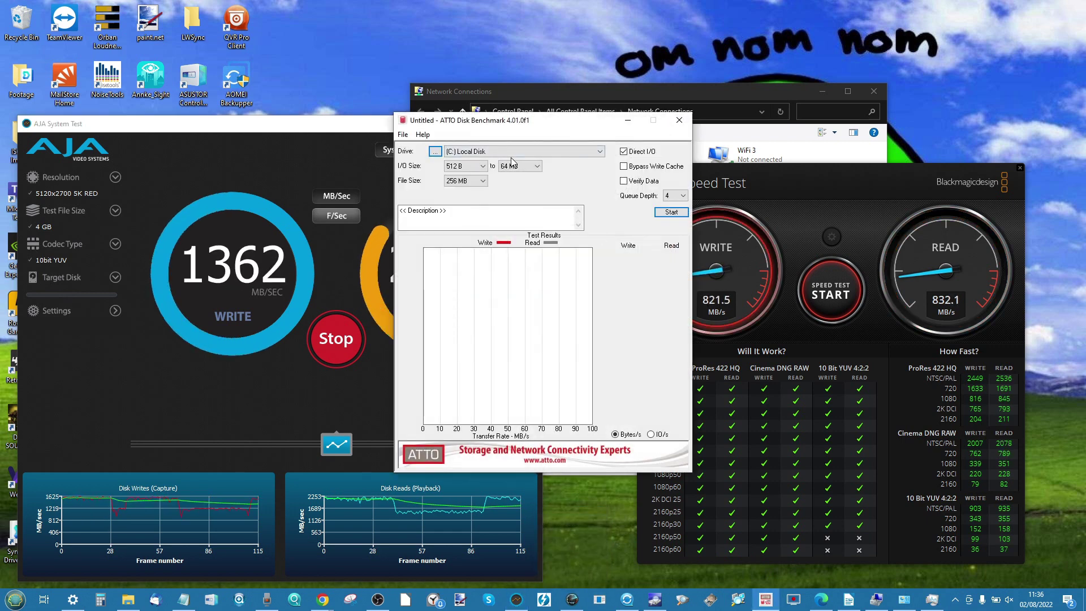
pyautogui.click(512, 153)
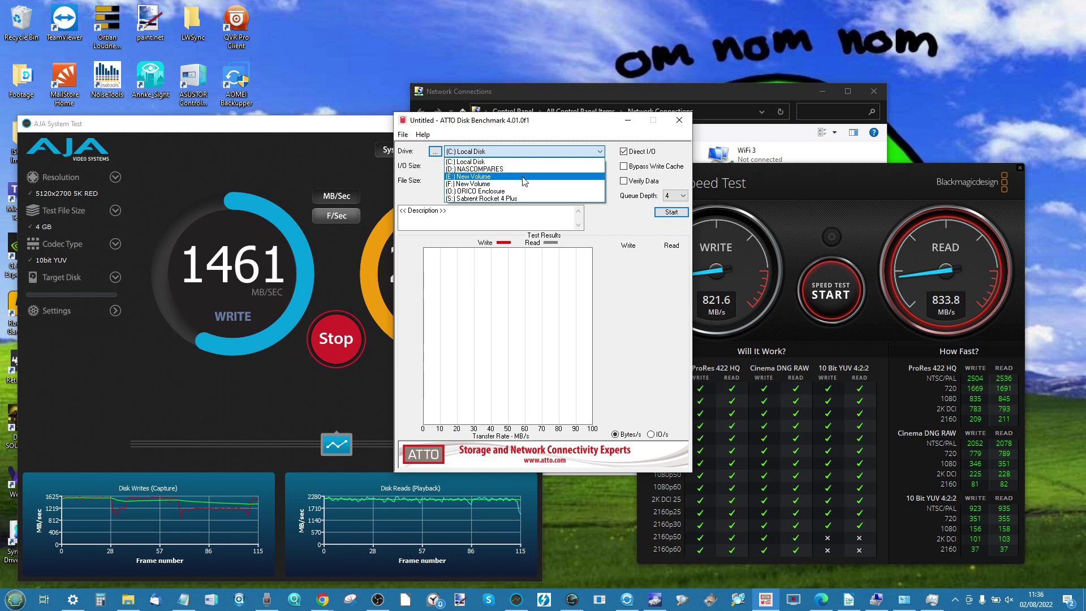
pyautogui.click(521, 178)
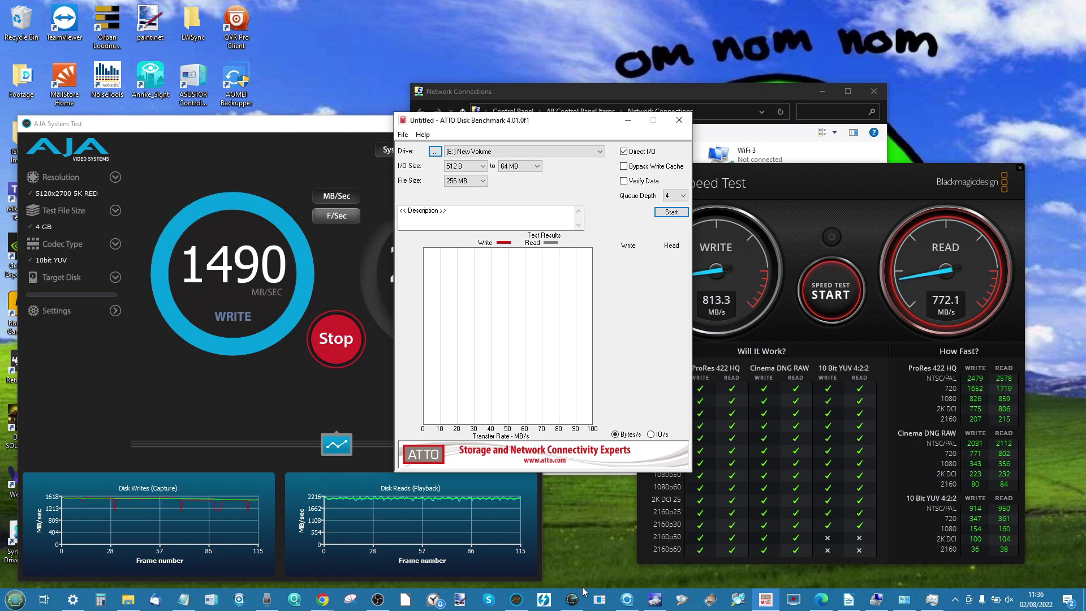
# Step: Check the E: drive's model and details in CrystalDiskInfo and minimise it again
pyautogui.click(668, 607)
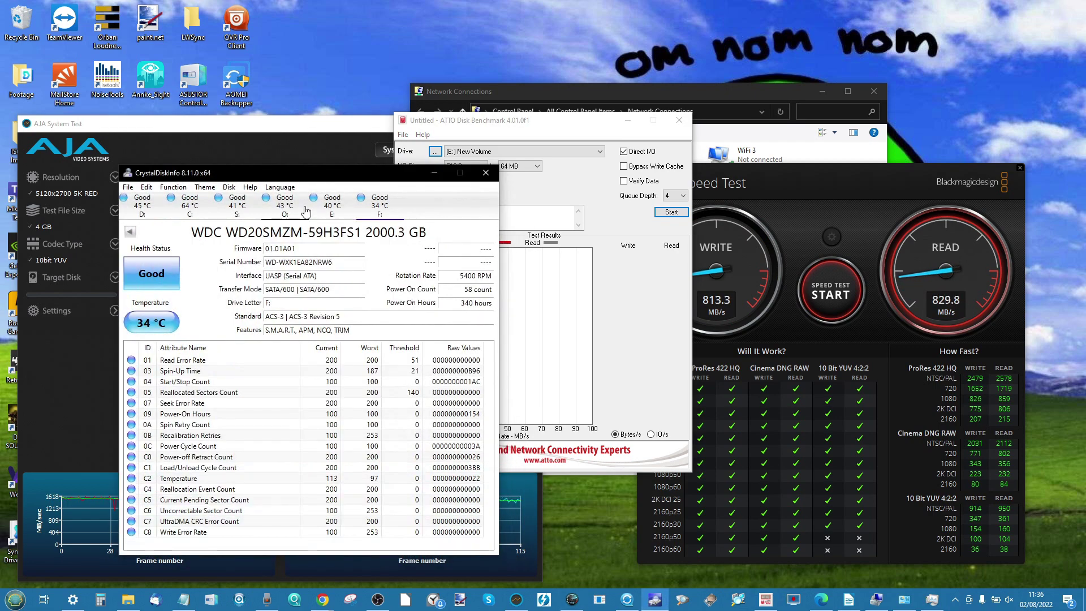
pyautogui.click(331, 205)
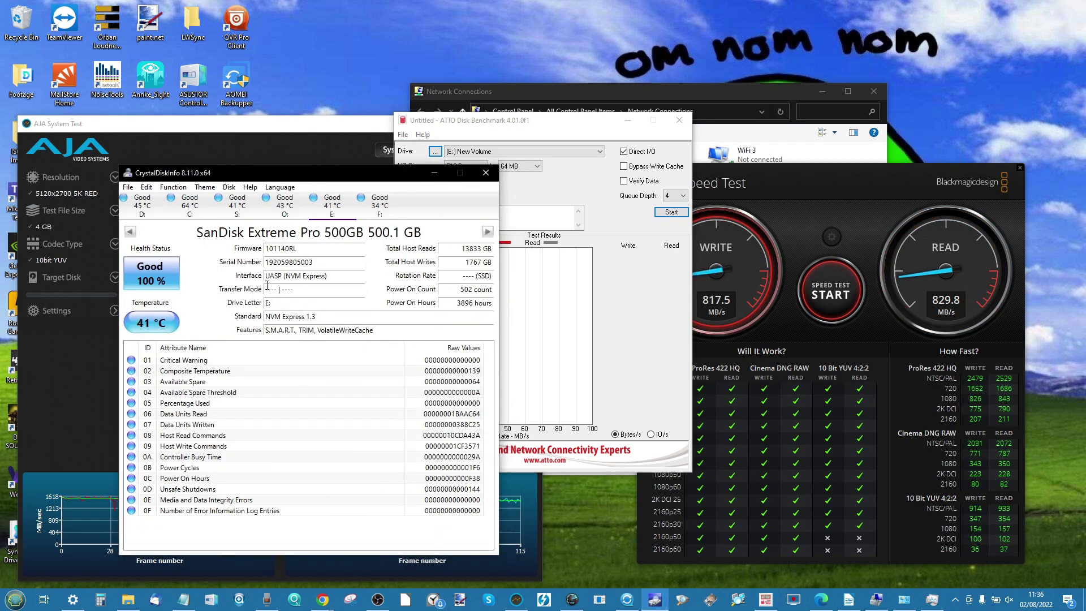
pyautogui.click(434, 172)
# Step: Start the ATTO benchmark with a 256 MB file size and arrange the three benchmark windows so their results can be seen together
pyautogui.click(482, 181)
pyautogui.click(478, 187)
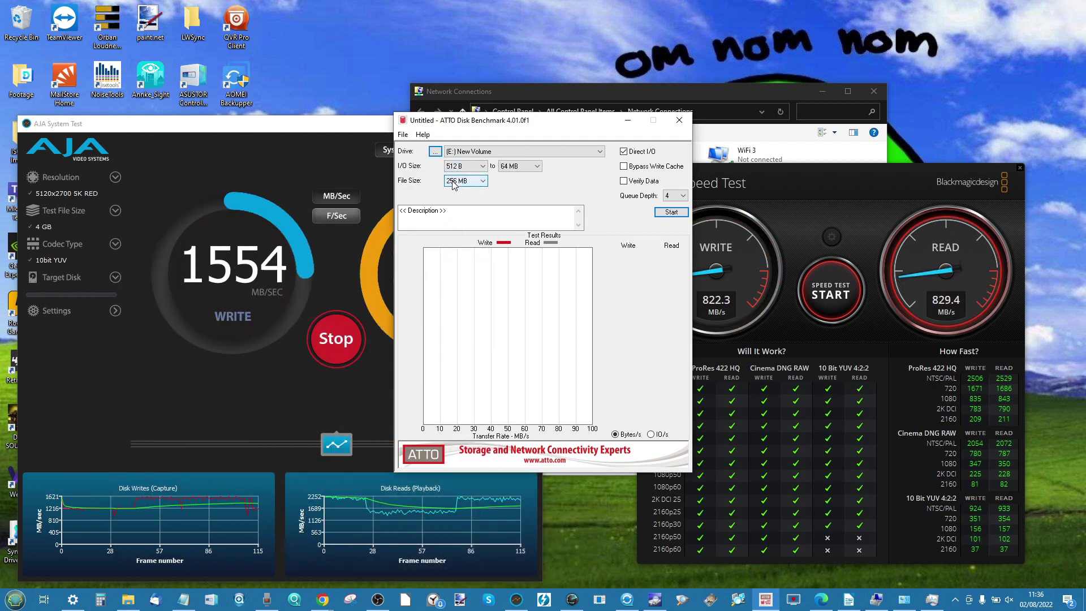
pyautogui.click(675, 214)
pyautogui.moveTo(587, 124); pyautogui.dragTo(604, 43)
pyautogui.moveTo(757, 176); pyautogui.dragTo(766, 205)
pyautogui.moveTo(389, 137); pyautogui.dragTo(363, 239)
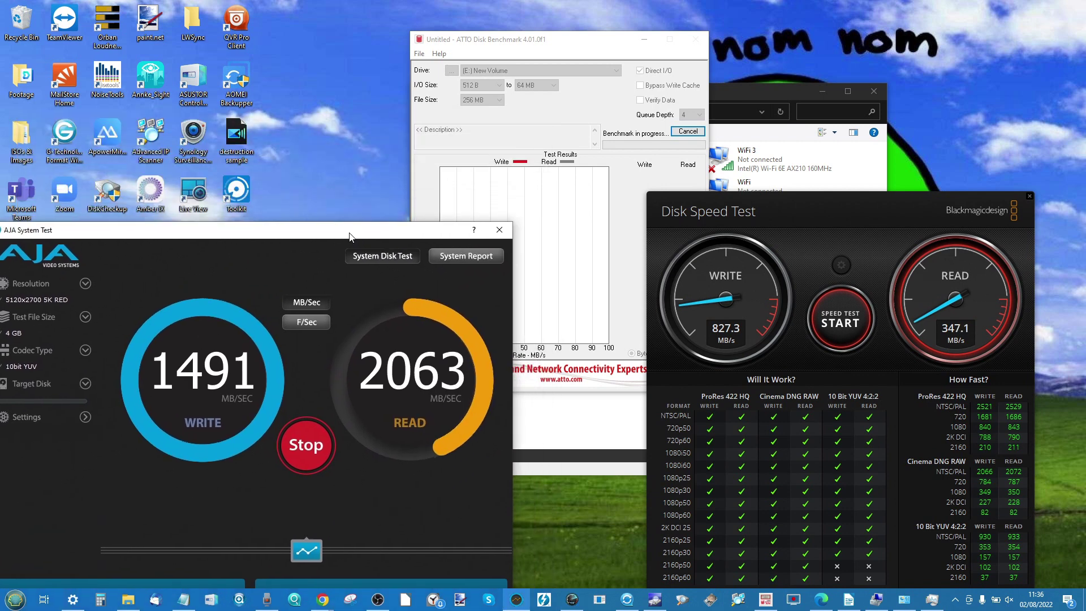
pyautogui.moveTo(424, 226); pyautogui.dragTo(377, 143)
pyautogui.moveTo(676, 207); pyautogui.dragTo(764, 195)
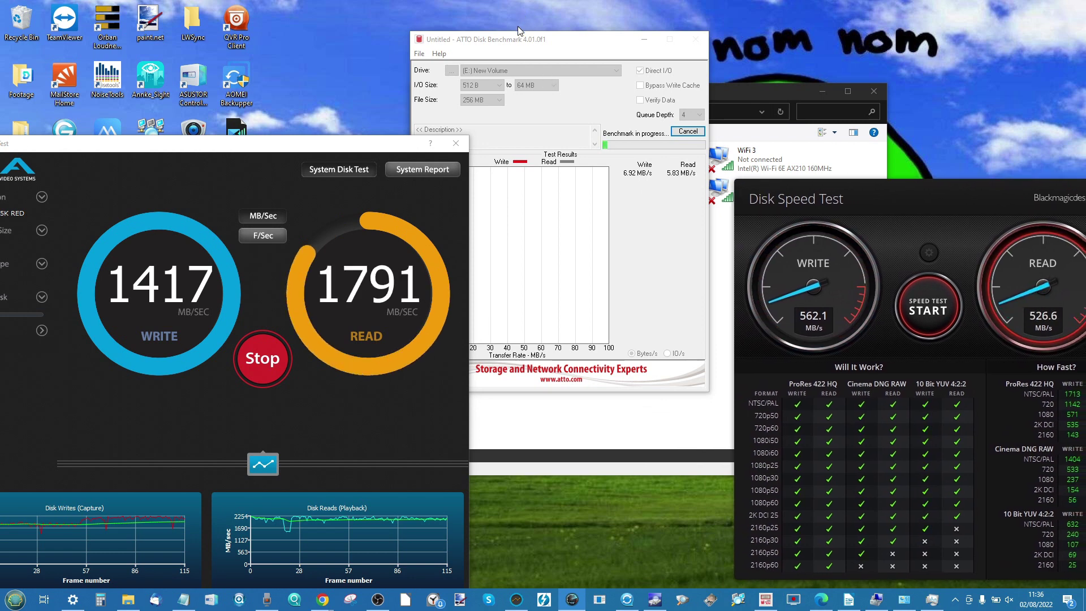
pyautogui.moveTo(518, 40); pyautogui.dragTo(549, 64)
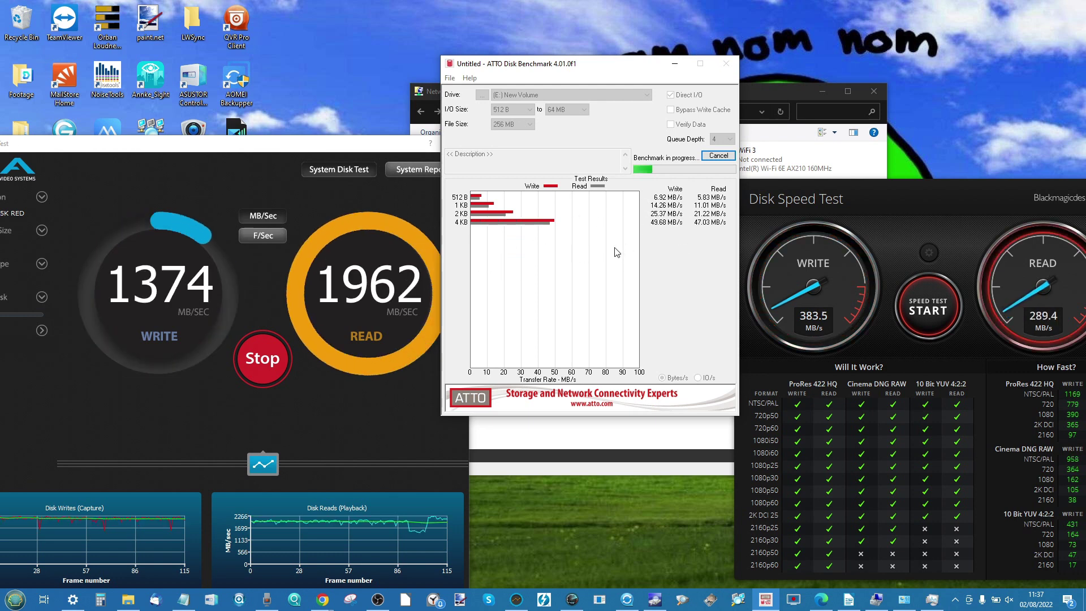
# Step: Open the NASCOMPARES (D:) drive in a new window from This PC and copy its WMVs folder
pyautogui.click(128, 600)
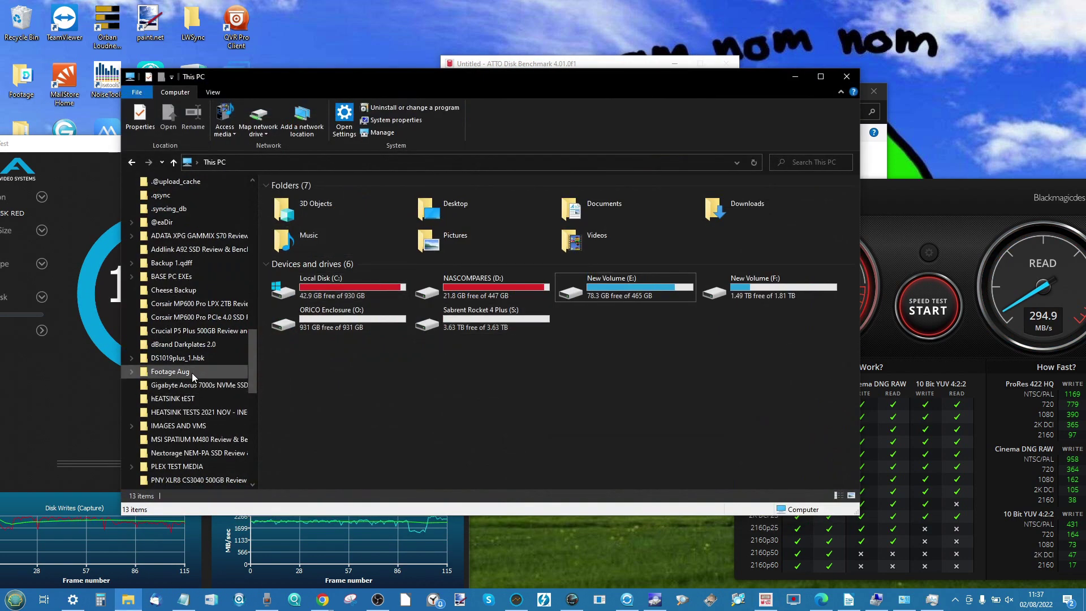
pyautogui.click(487, 295)
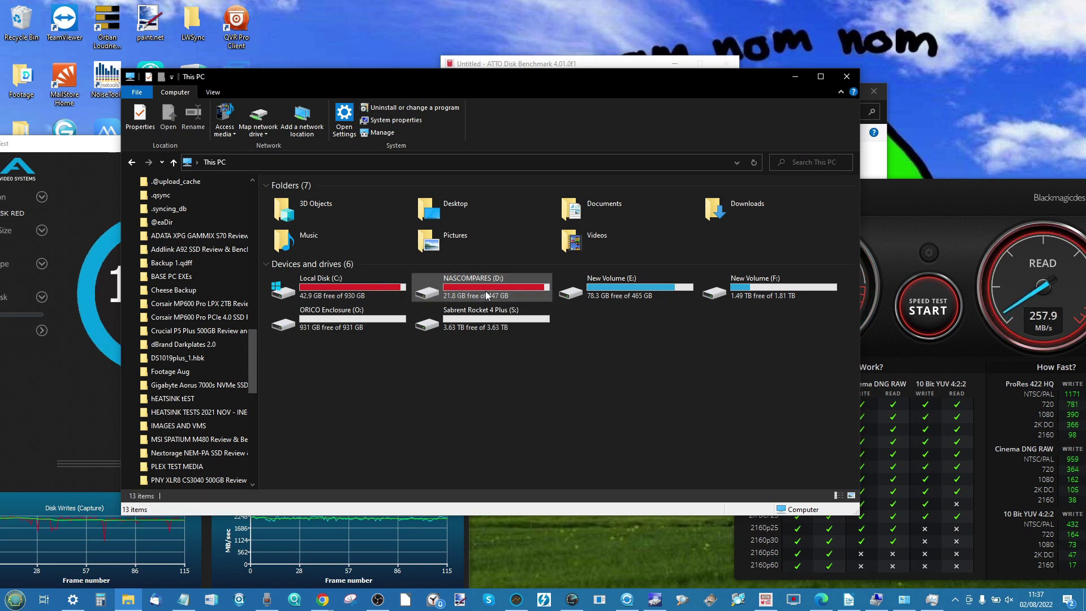
pyautogui.rightClick(475, 294)
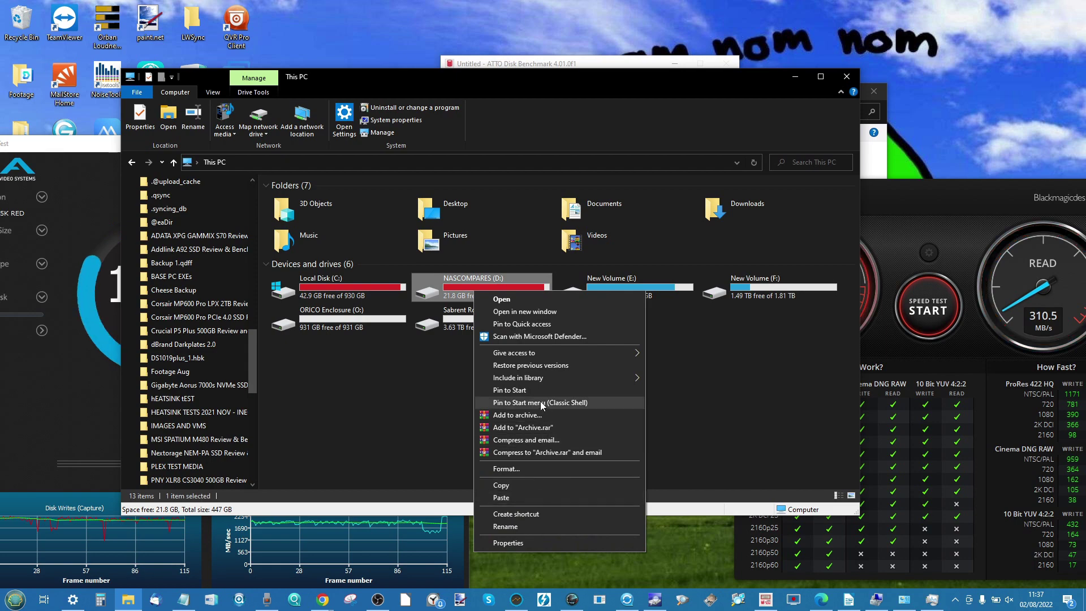
pyautogui.click(534, 312)
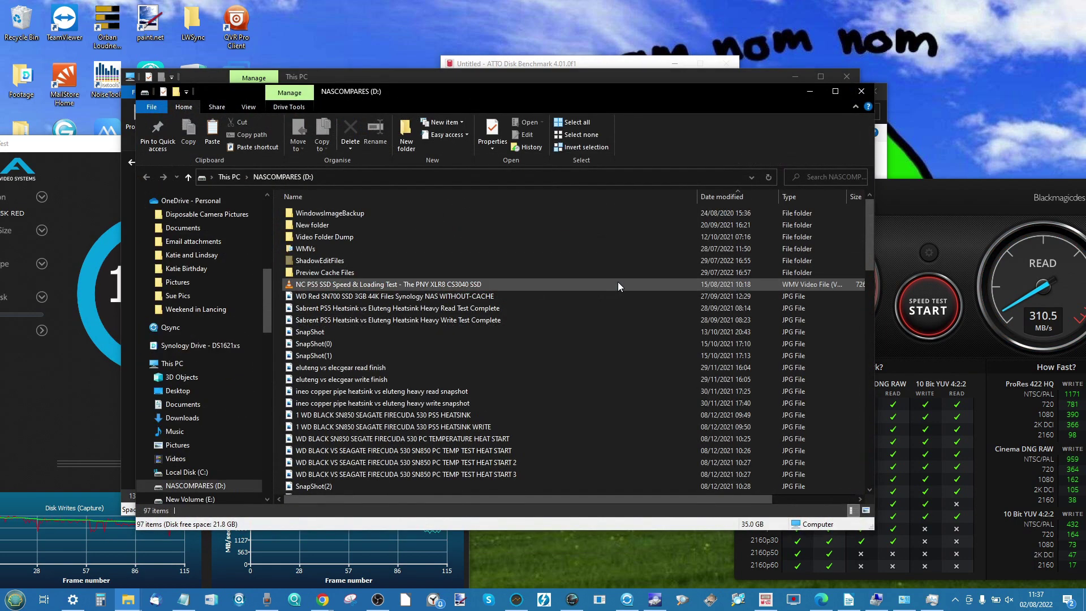
pyautogui.rightClick(308, 249)
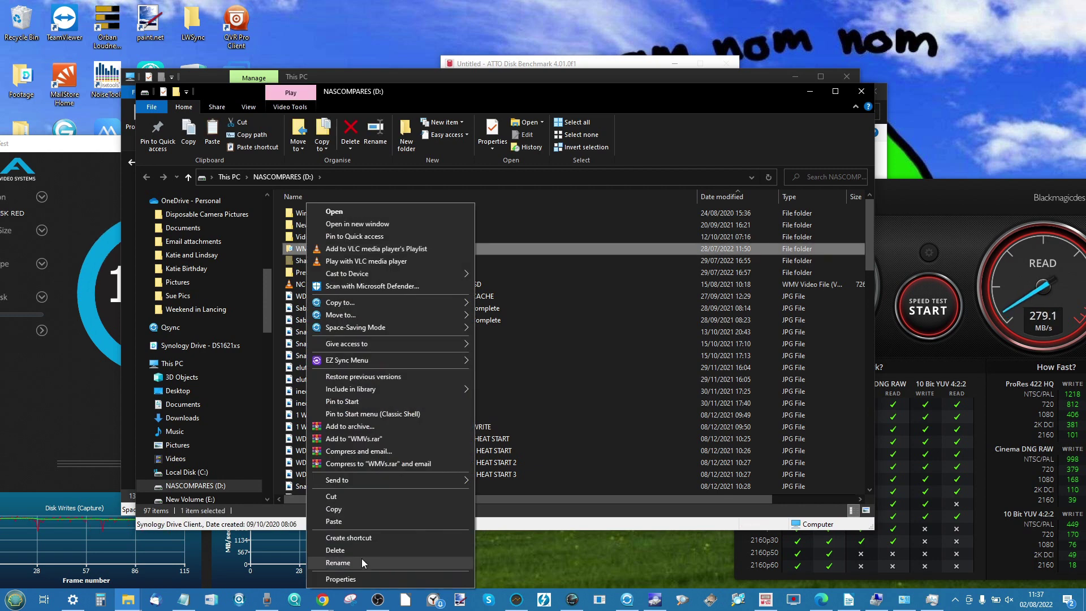
pyautogui.click(342, 509)
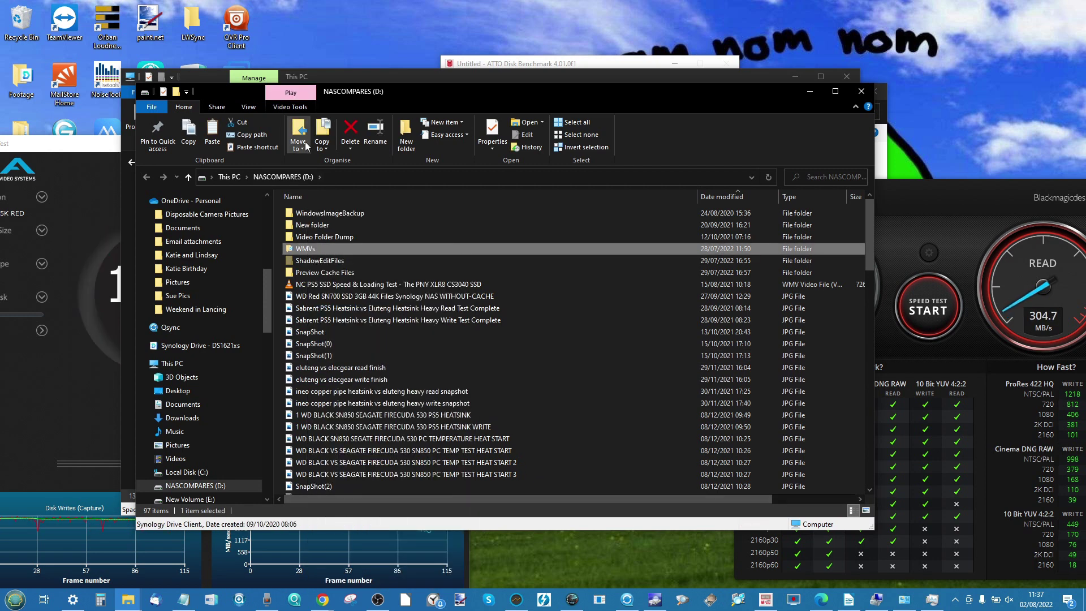
# Step: Paste the WMVs folder into PLEX TEST MEDIA on New Volume (F:) and leave only the copy progress window showing below ATTO
pyautogui.middleClick(181, 364)
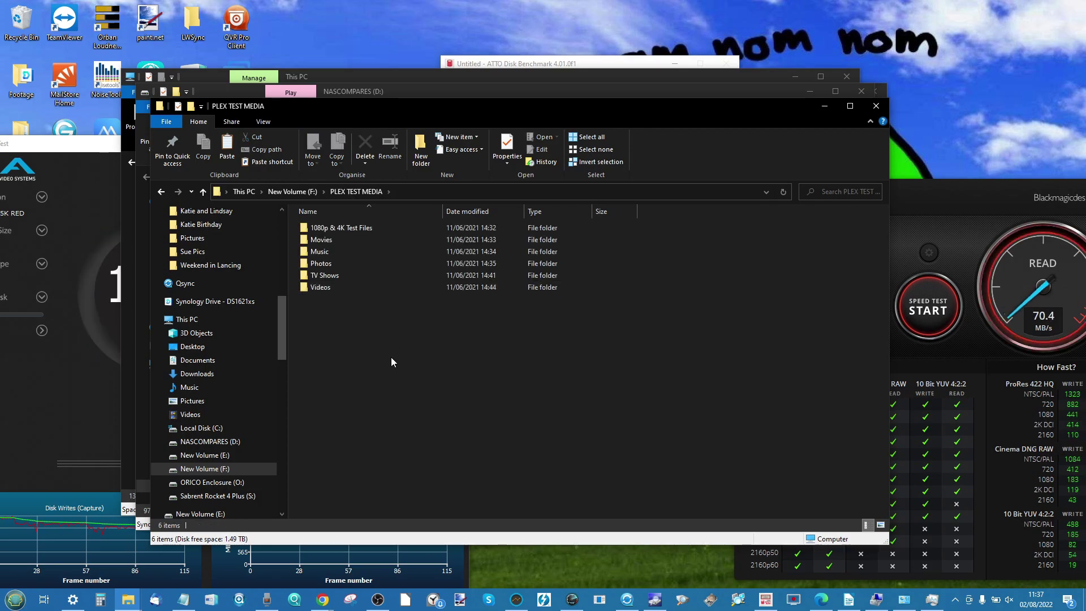
pyautogui.hotkey('ctrl', 'v')
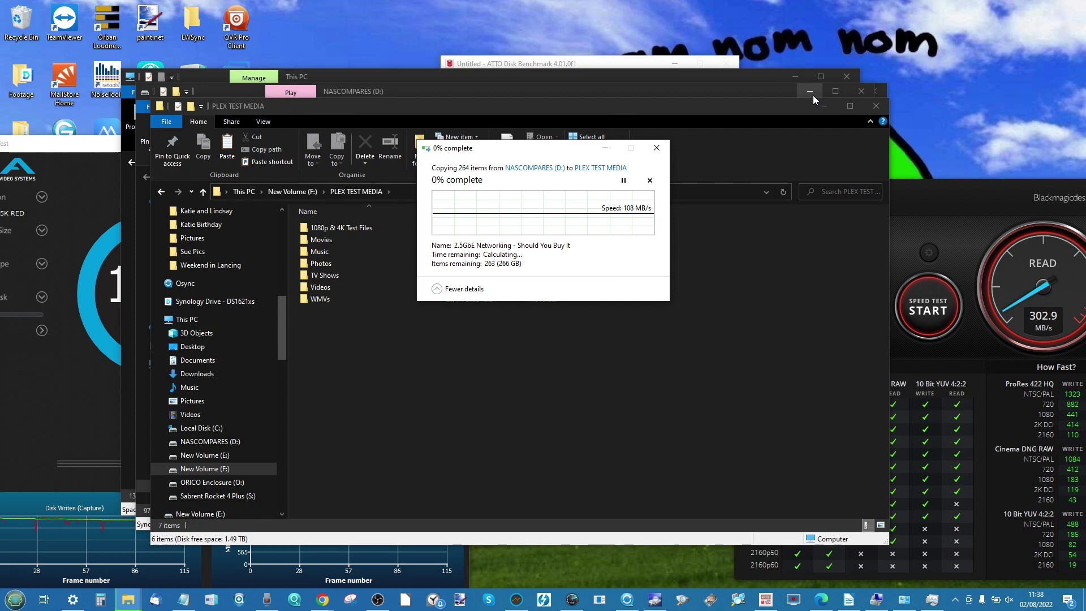
pyautogui.click(823, 106)
pyautogui.click(810, 91)
pyautogui.click(796, 77)
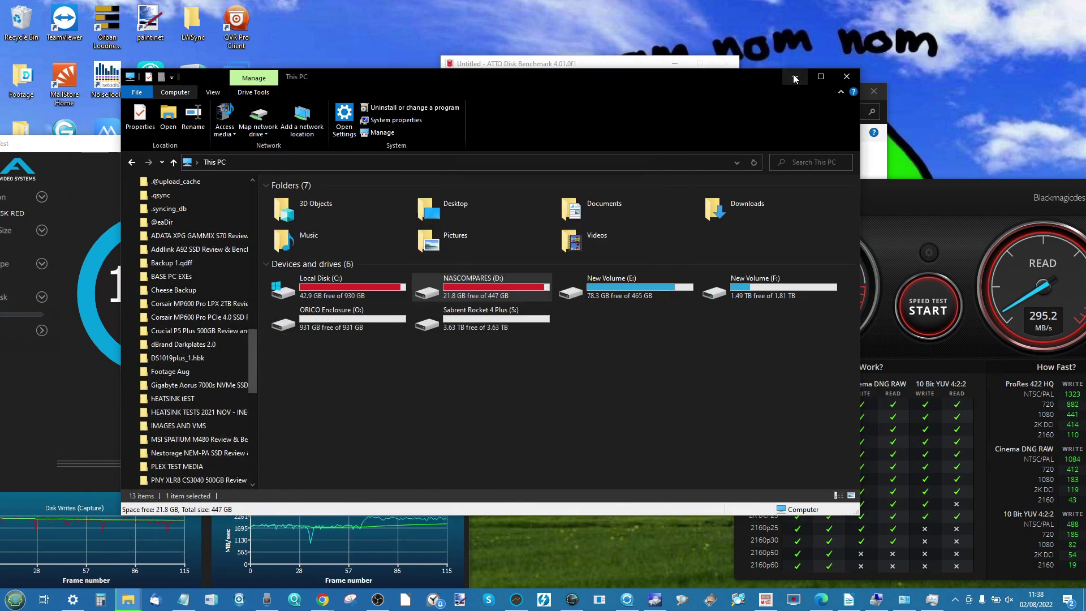
pyautogui.moveTo(550, 155); pyautogui.dragTo(613, 433)
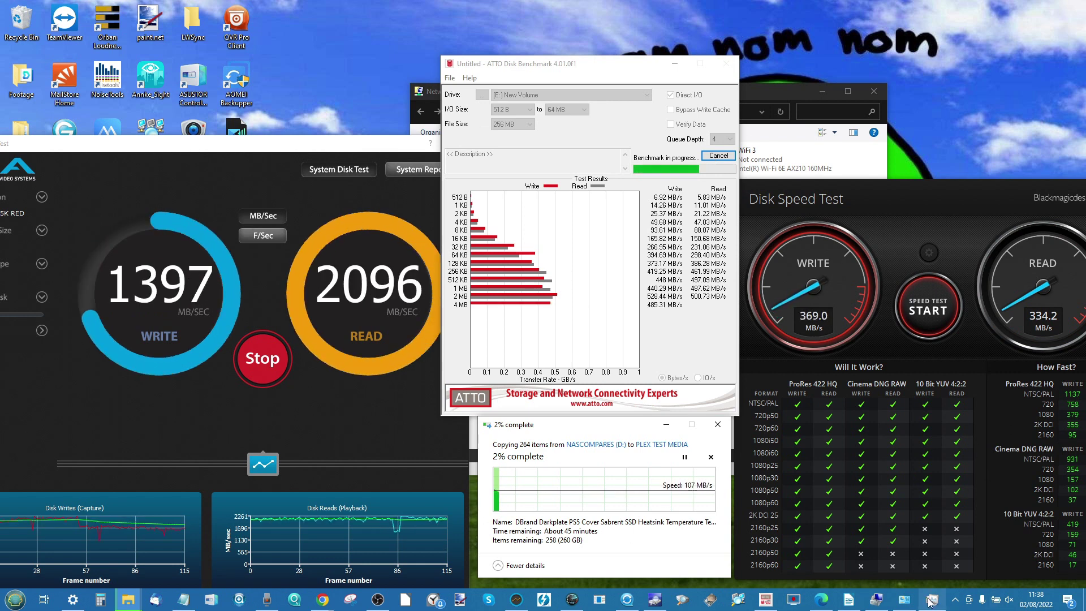
# Step: Check the Solo 10G Thunderbolt 3 adapter, Ethernet 7, in Network Connections and minimise that window
pyautogui.click(911, 604)
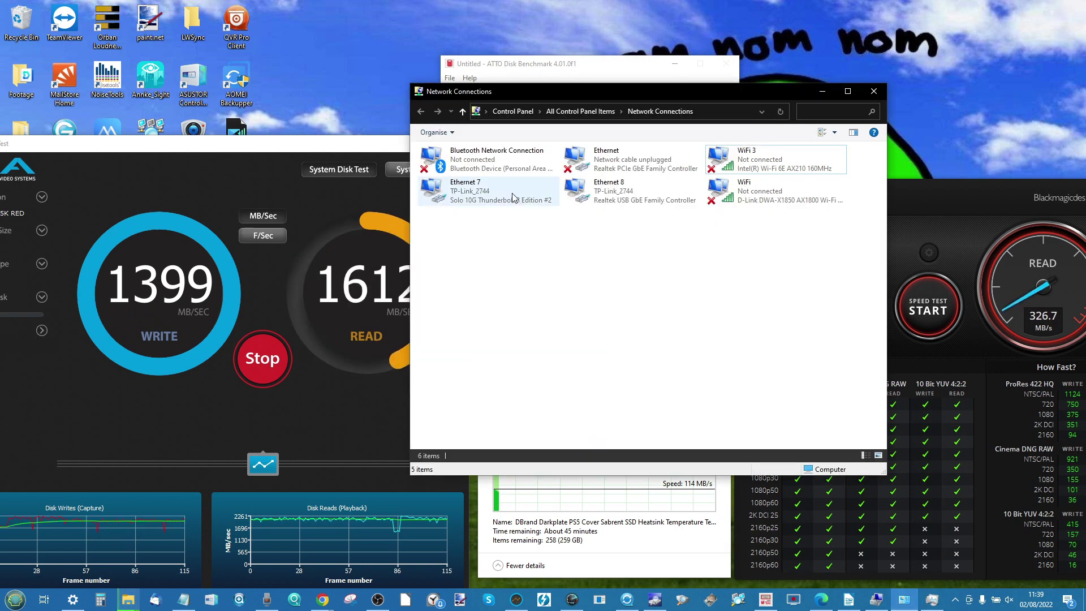
pyautogui.click(498, 207)
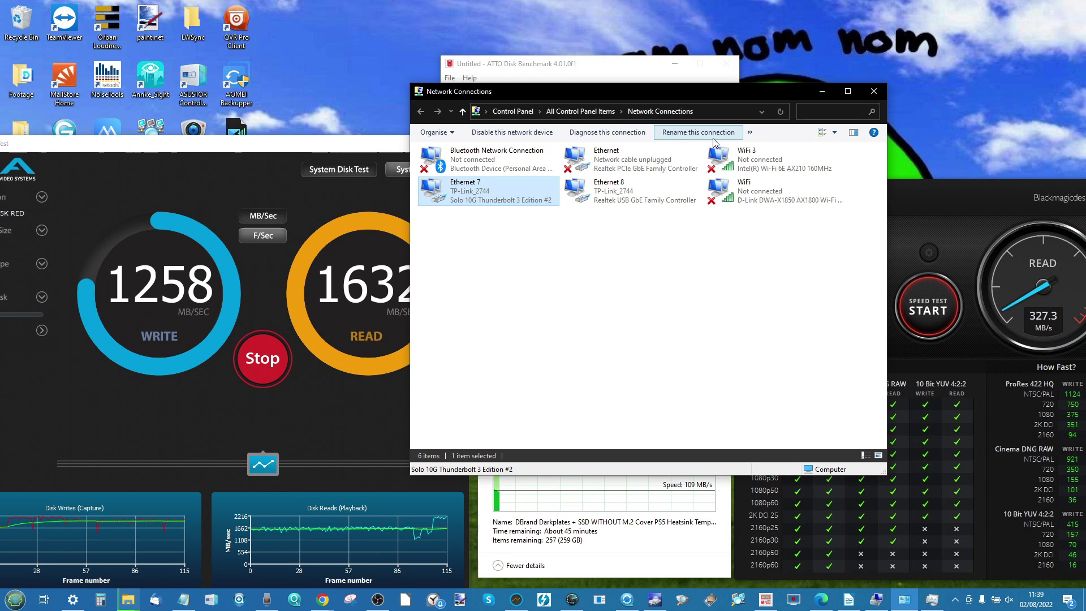
pyautogui.click(817, 92)
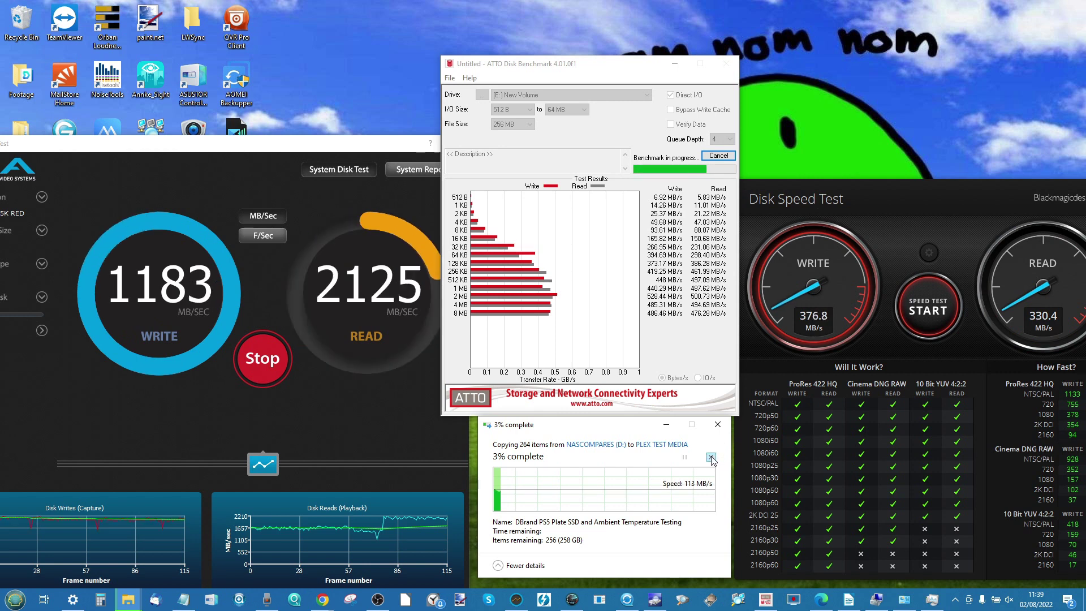
# Step: Cancel the file copy and the ATTO benchmark, and close Disk Speed Test
pyautogui.click(718, 424)
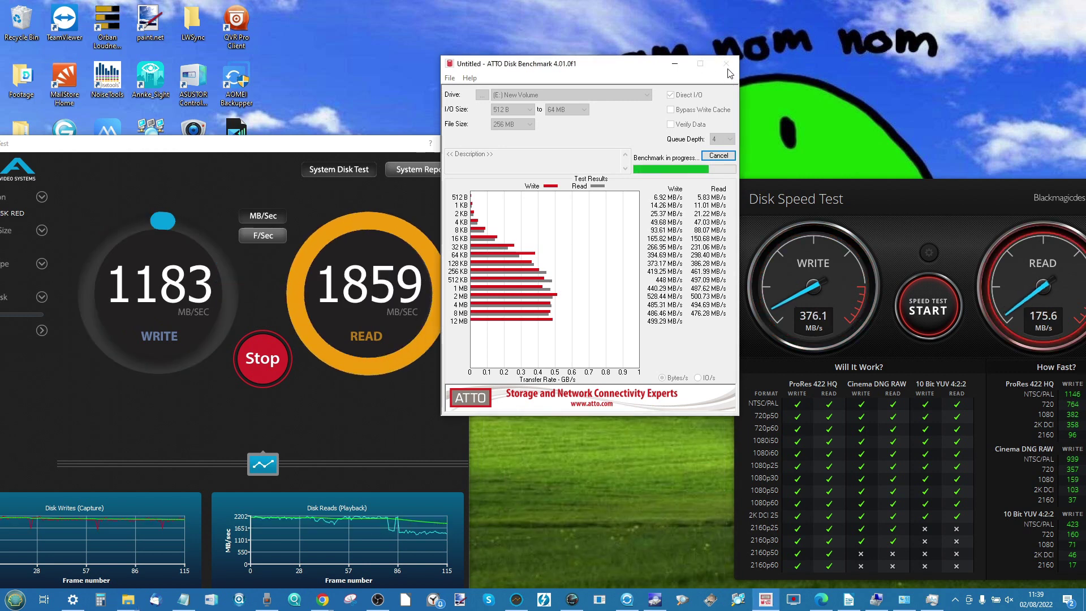
pyautogui.click(718, 155)
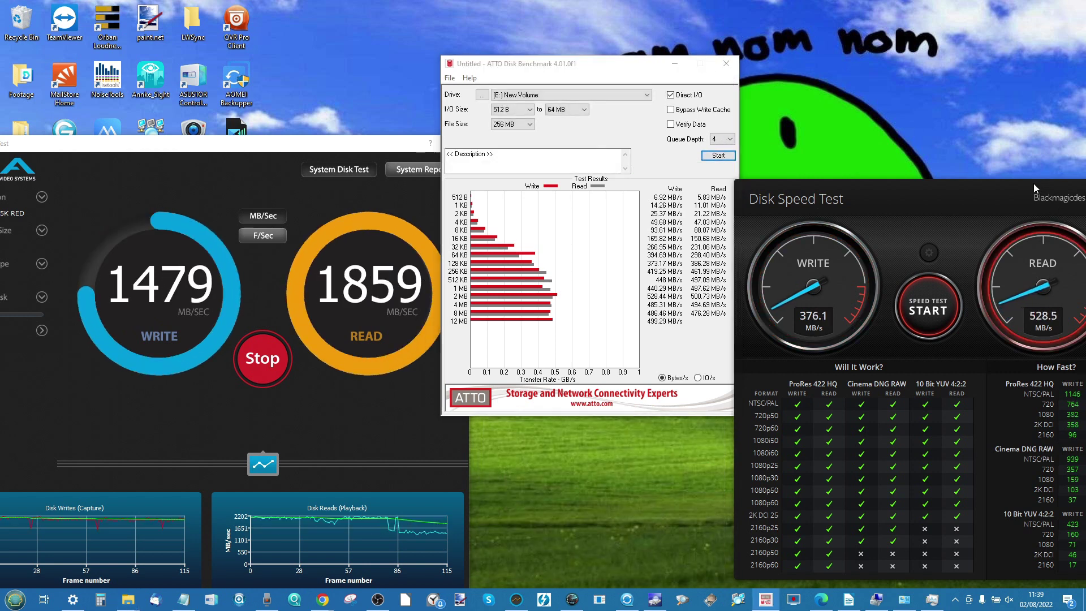
pyautogui.moveTo(1034, 183); pyautogui.dragTo(913, 177)
pyautogui.click(996, 177)
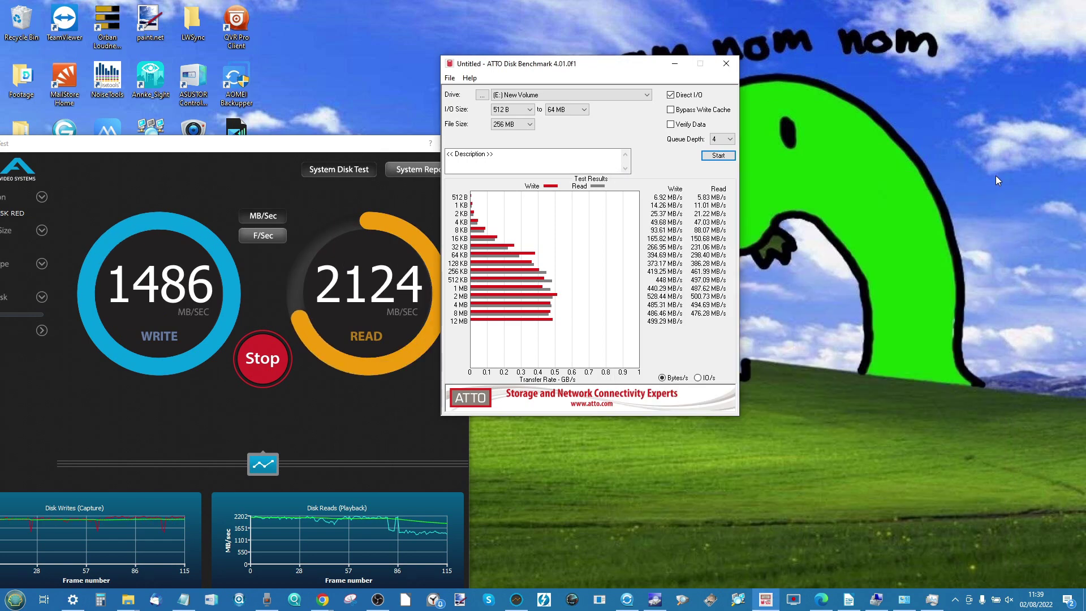
# Step: Stop the AJA test and close AJA System Test, ATTO Disk Benchmark and the Qsync update notice
pyautogui.click(396, 148)
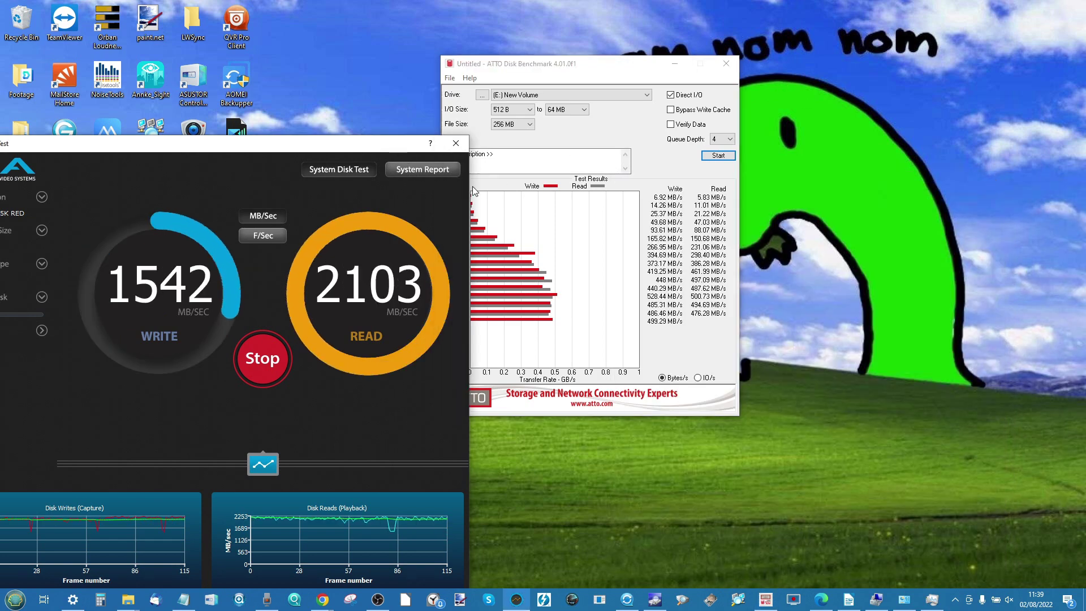
pyautogui.click(269, 362)
pyautogui.click(456, 143)
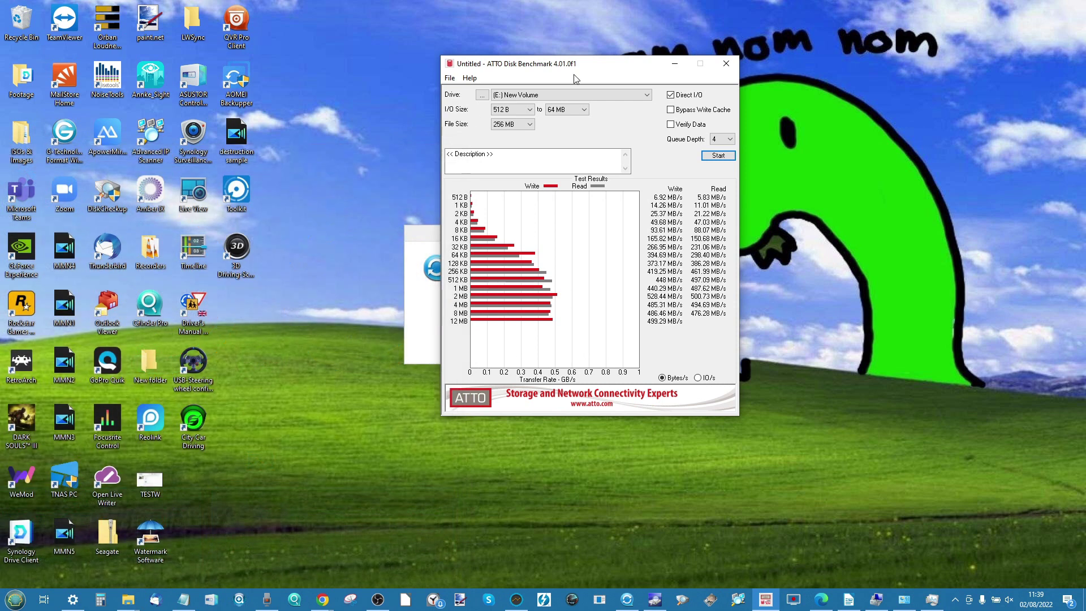
pyautogui.click(727, 64)
pyautogui.click(594, 267)
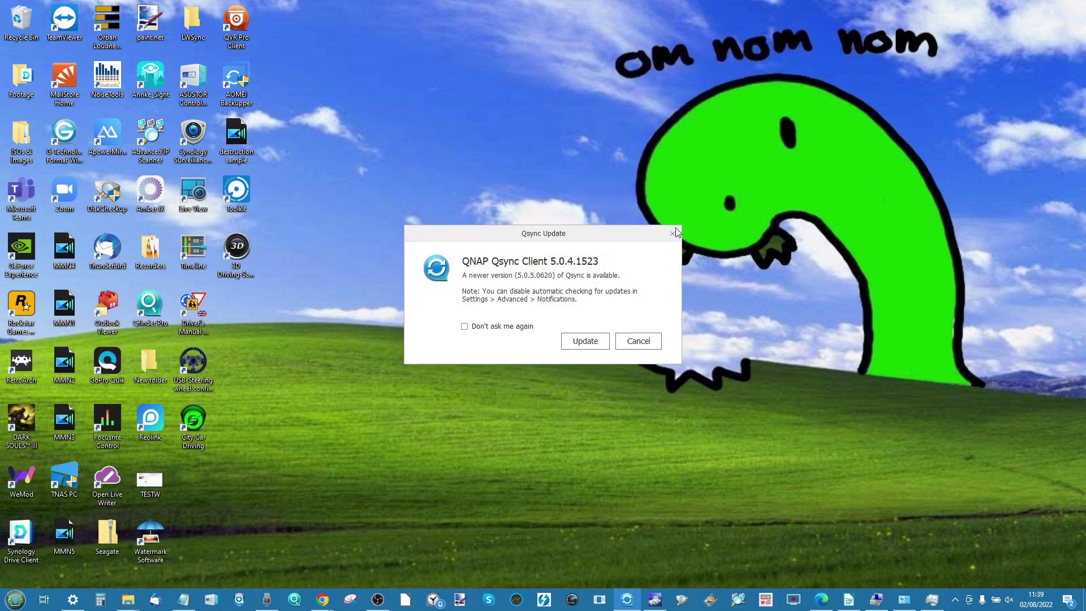
pyautogui.click(673, 235)
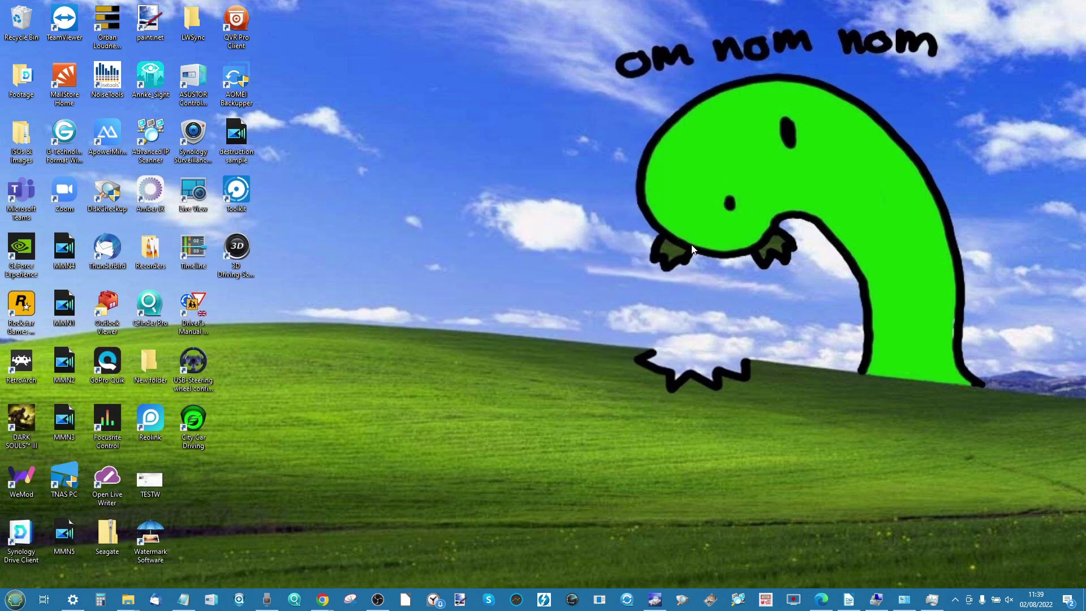
# Step: Review the connected hardware offered for safe removal twice, dismissing the list each time
pyautogui.click(956, 600)
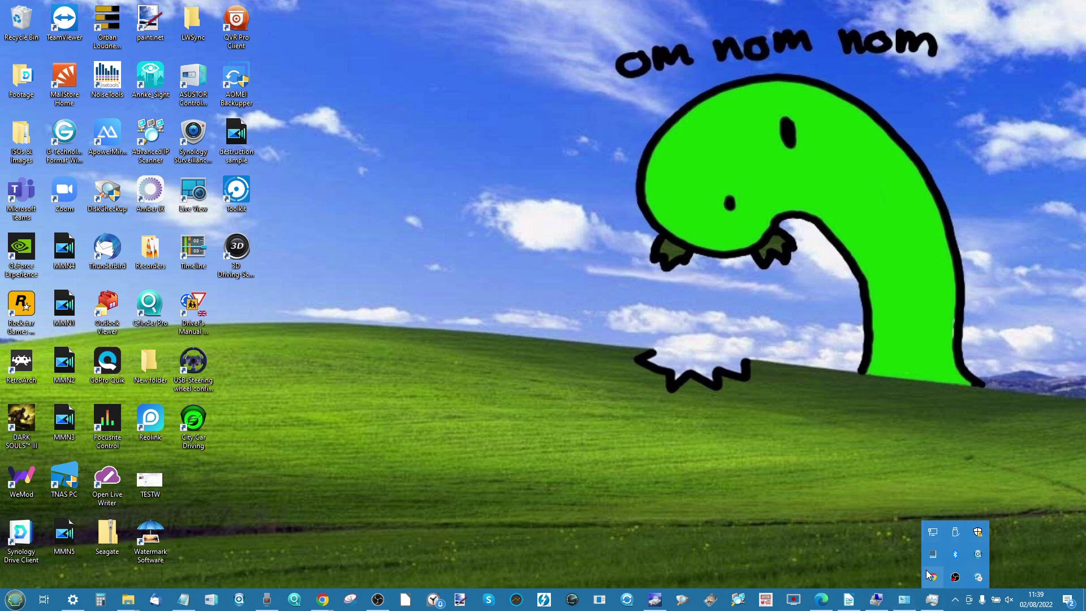
pyautogui.click(953, 536)
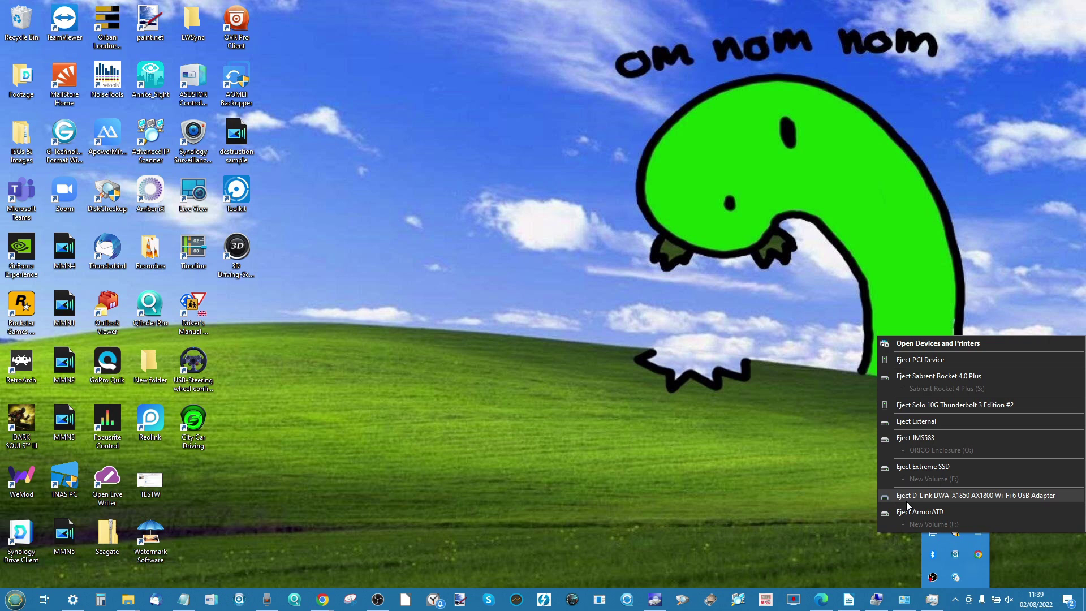
pyautogui.click(792, 388)
pyautogui.rightClick(792, 388)
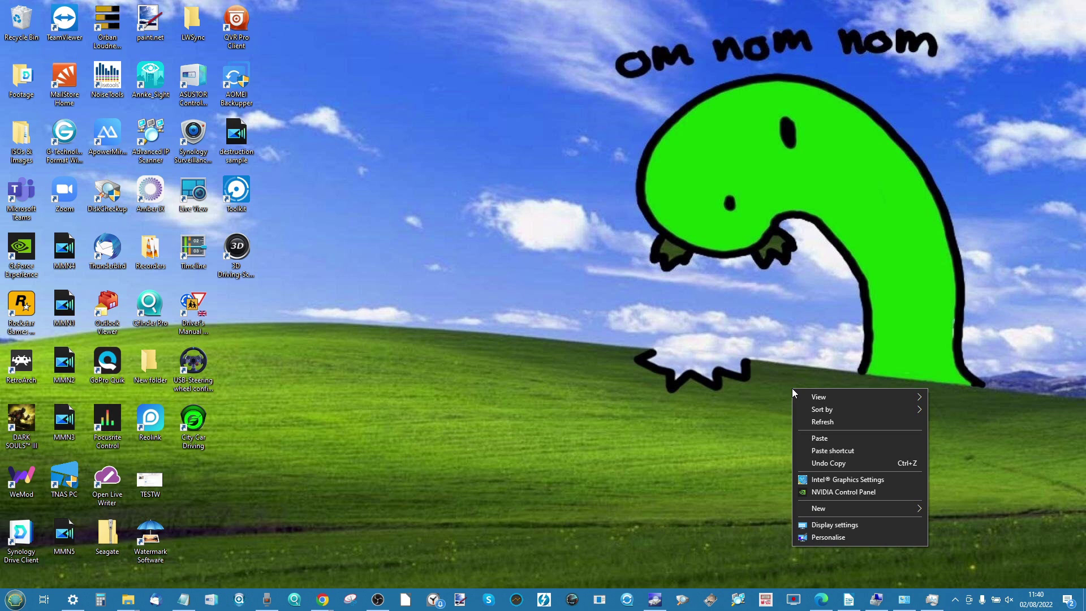
pyautogui.click(754, 416)
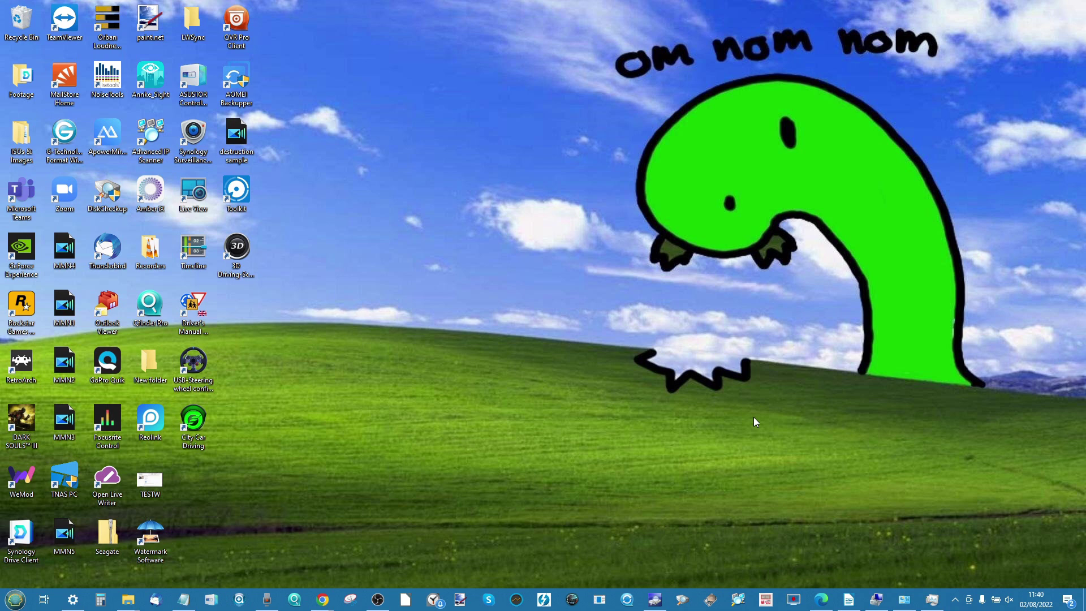
pyautogui.click(956, 600)
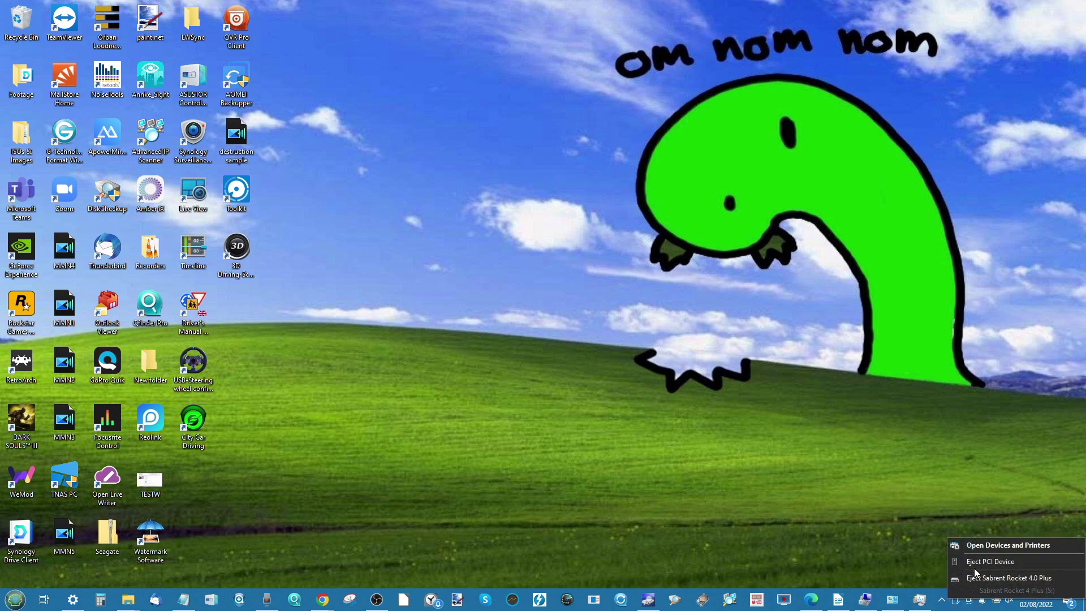
pyautogui.click(458, 361)
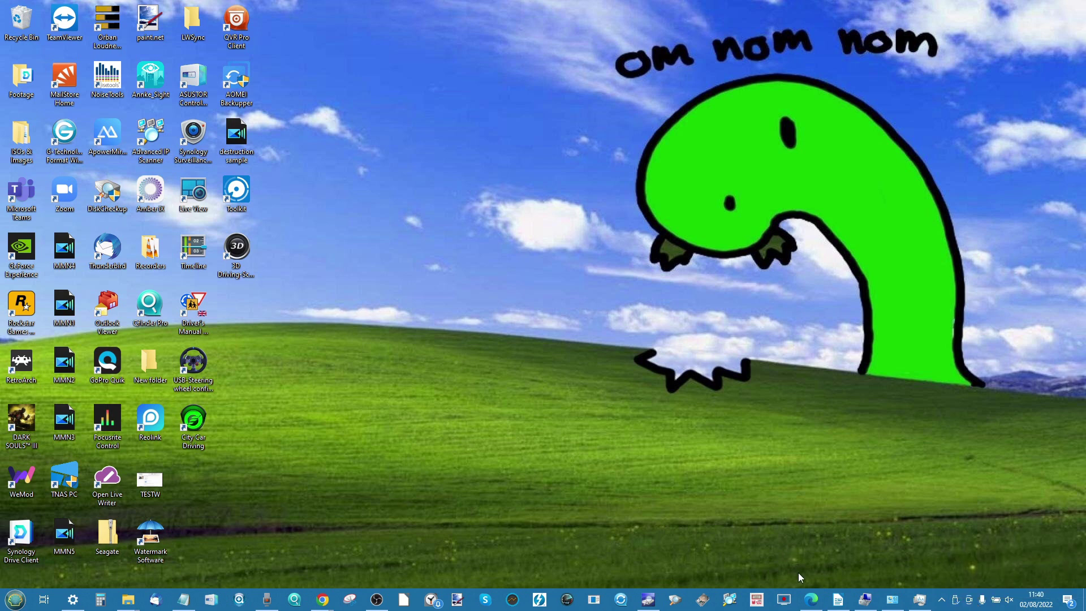
# Step: Update the disk list in CrystalDiskInfo and view the details of the Sabrent Rocket 4.0 Plus (S:) drive
pyautogui.click(648, 600)
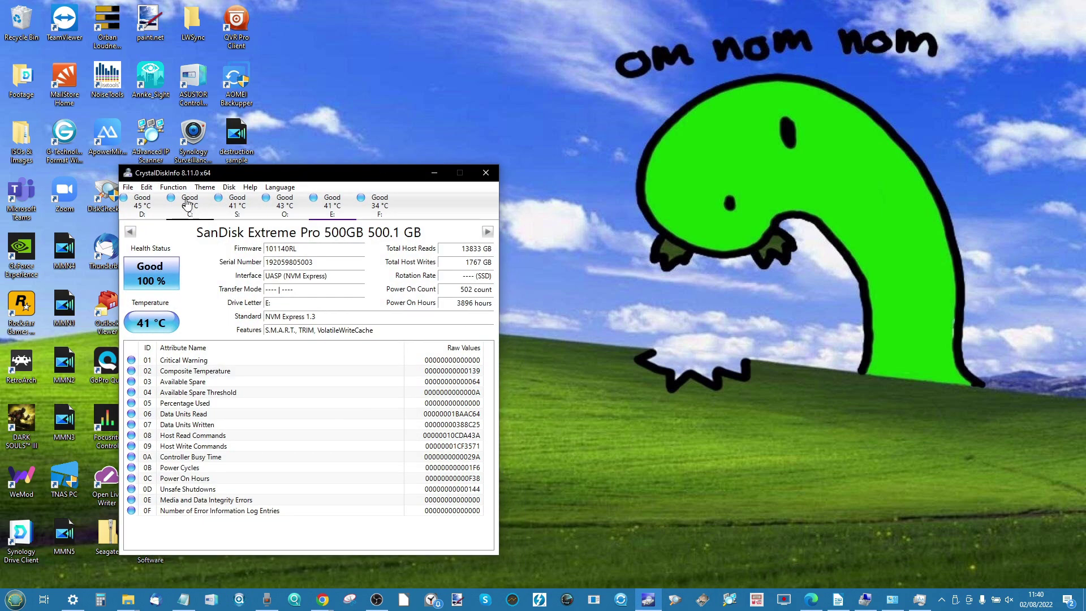
pyautogui.click(173, 187)
pyautogui.click(194, 238)
pyautogui.click(234, 206)
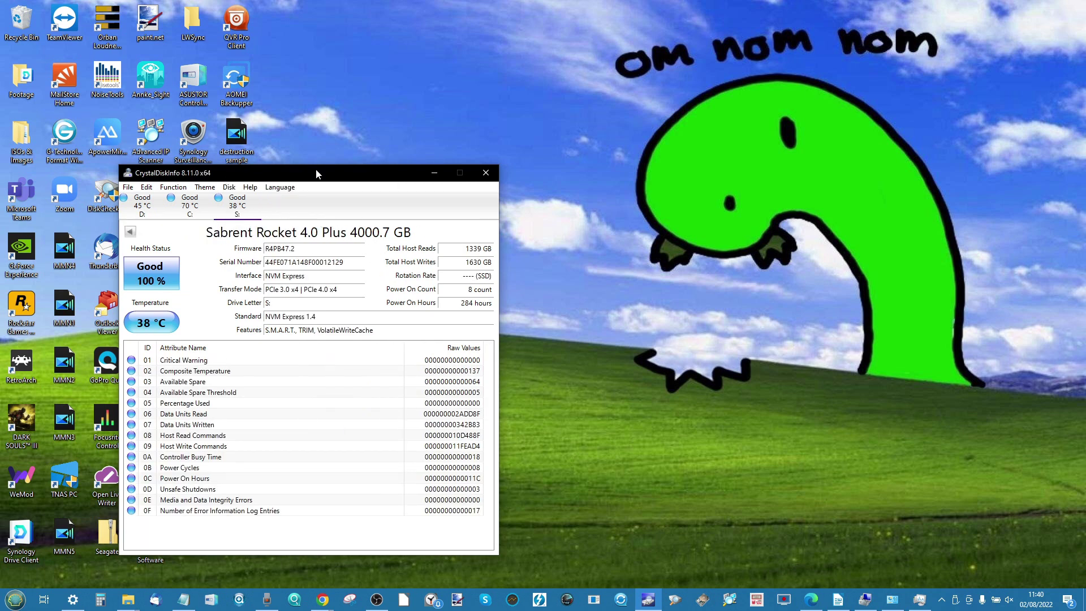
pyautogui.moveTo(315, 176); pyautogui.dragTo(621, 85)
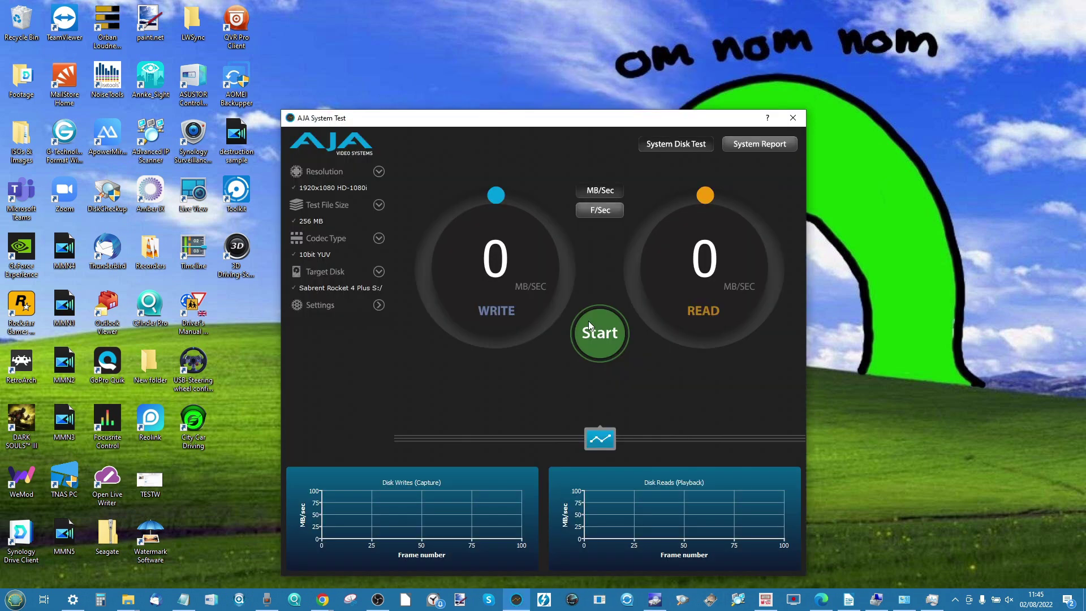
# Step: Run the AJA disk test on the Sabrent Rocket 4 Plus (S:), check This PC's drive list meanwhile, and stop the test
pyautogui.click(589, 320)
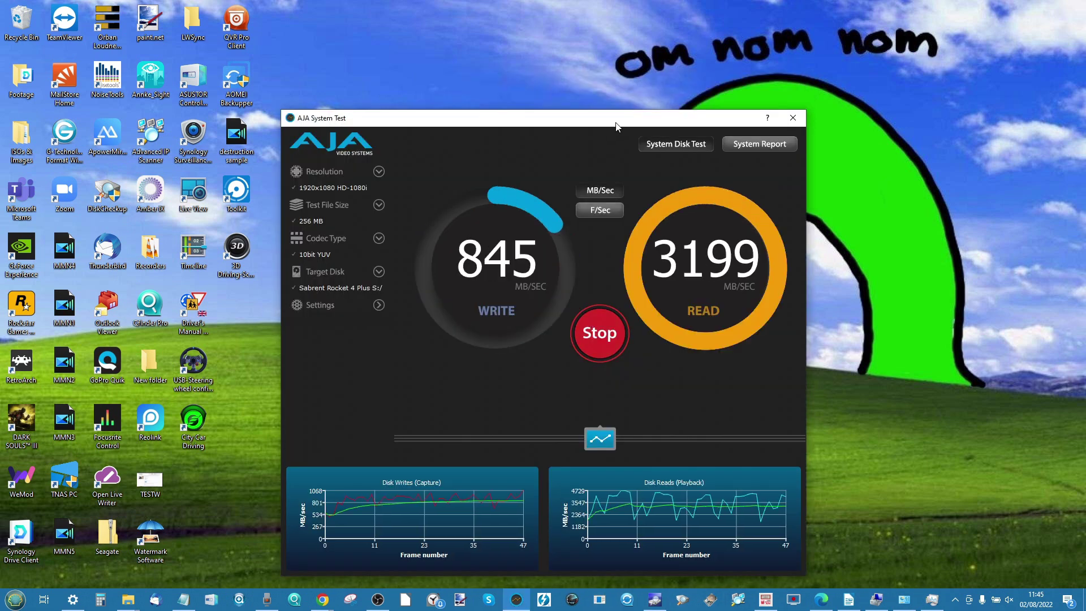
pyautogui.moveTo(613, 125); pyautogui.dragTo(603, 80)
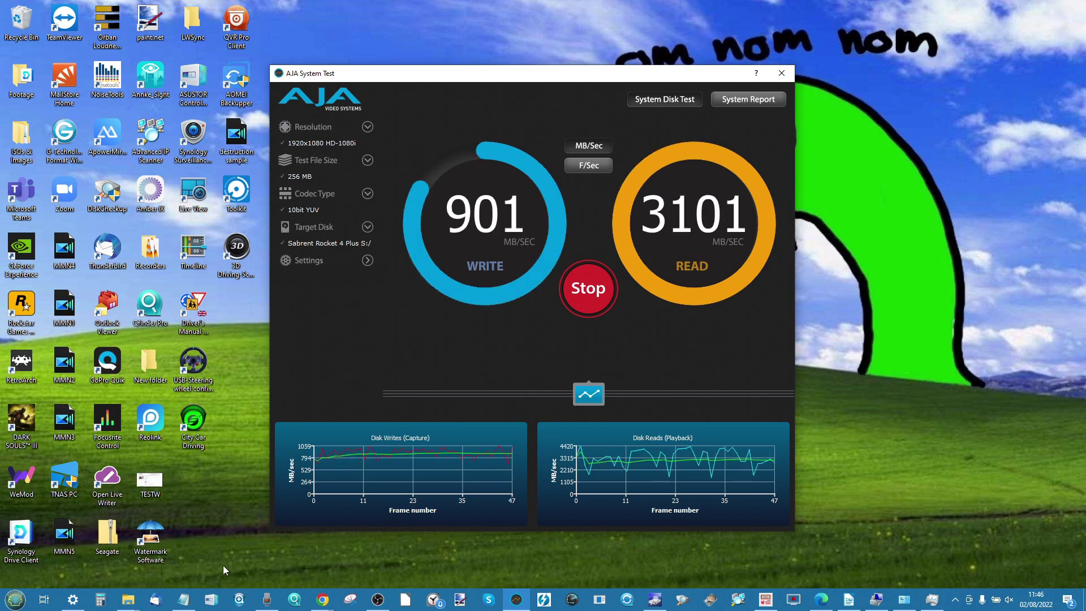
pyautogui.moveTo(130, 599)
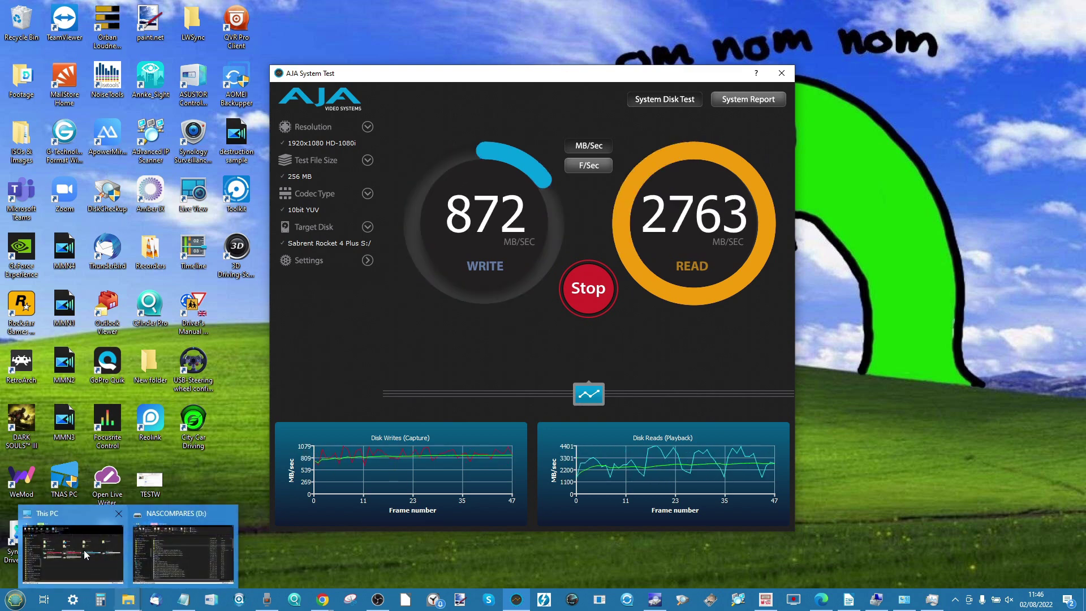
pyautogui.click(80, 547)
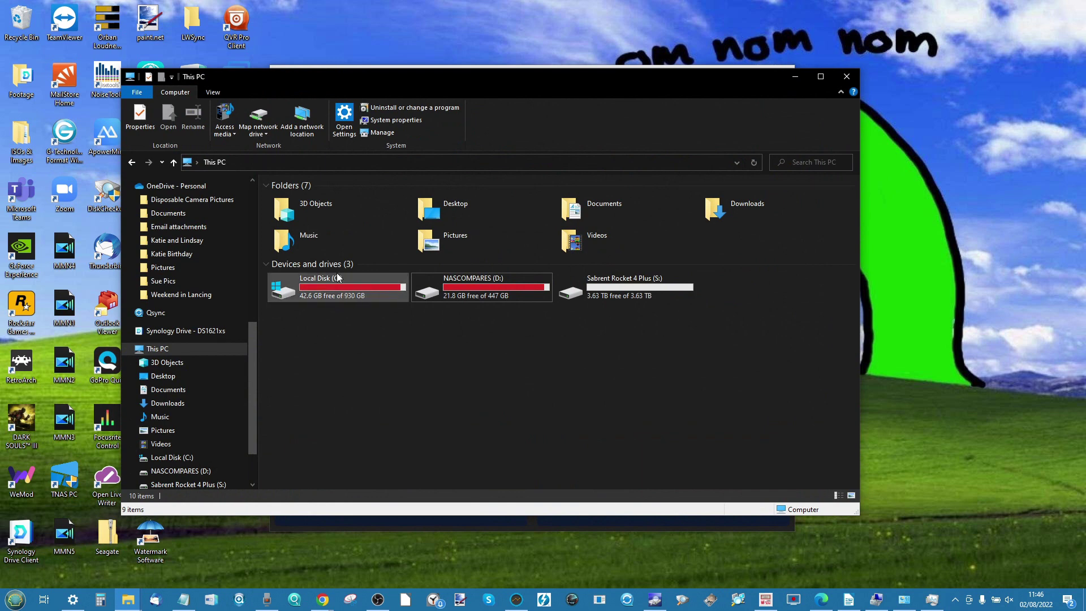
pyautogui.click(790, 76)
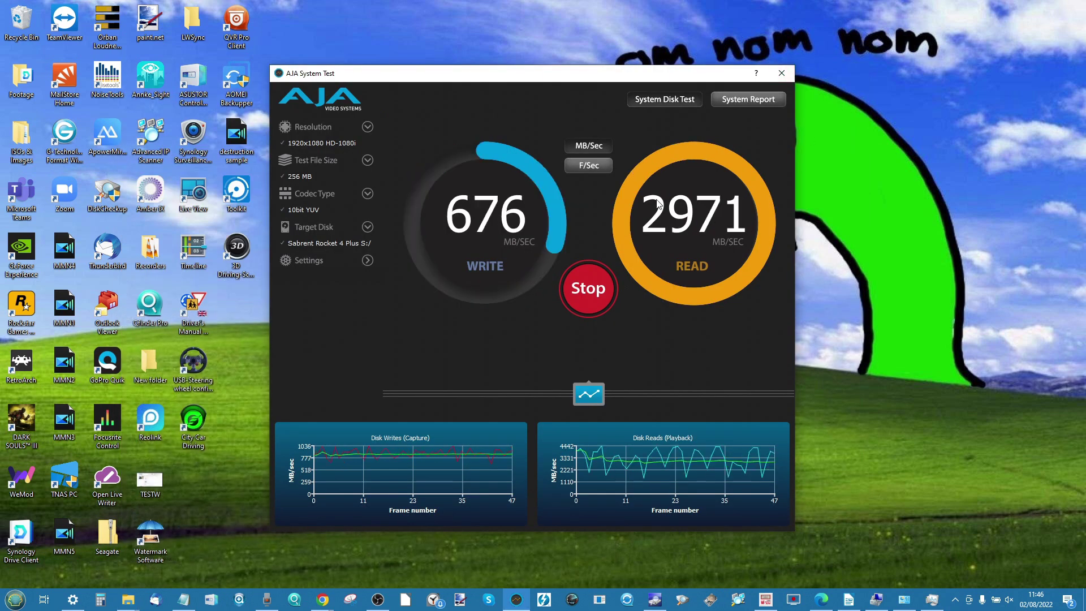
pyautogui.click(584, 292)
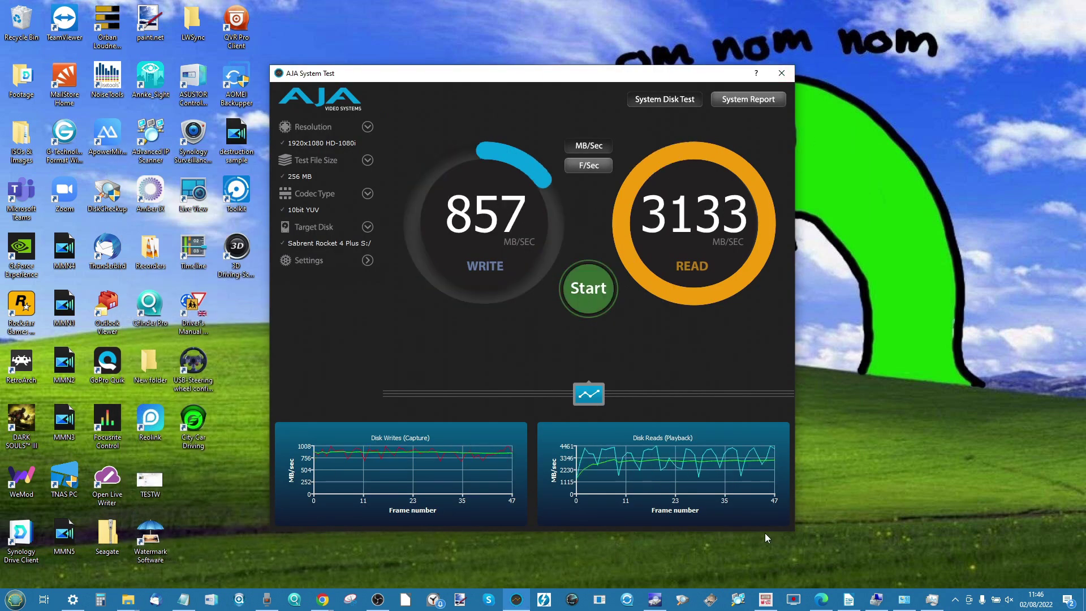
# Step: Bring up the ATTO Disk Benchmark window to review the Sabrent Rocket 4 Plus (S:) write and read results, and minimize it
pyautogui.click(766, 599)
pyautogui.moveTo(762, 192); pyautogui.dragTo(585, 113)
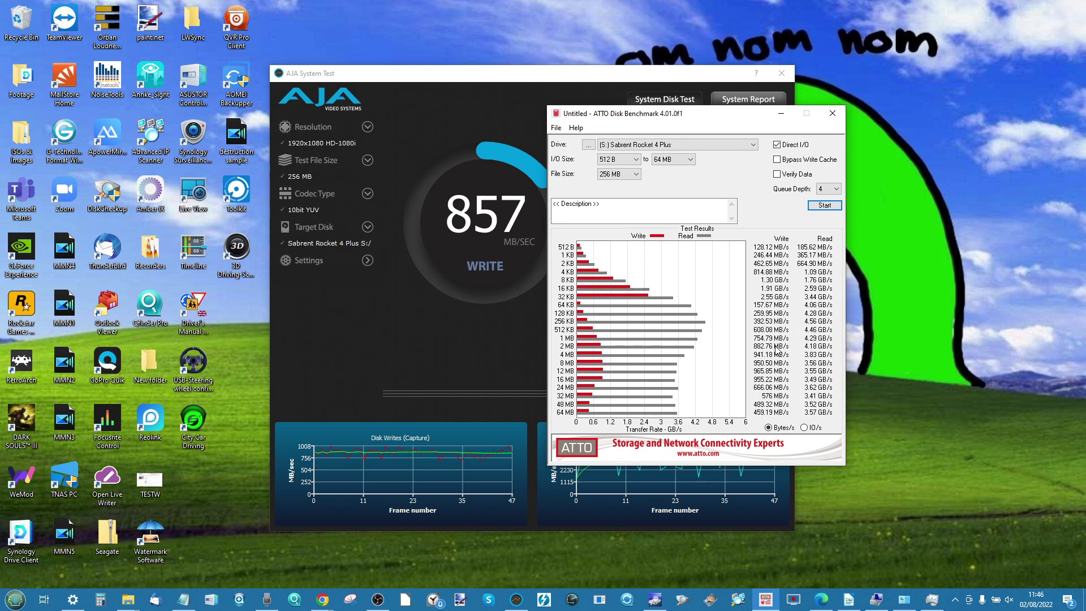
pyautogui.click(781, 113)
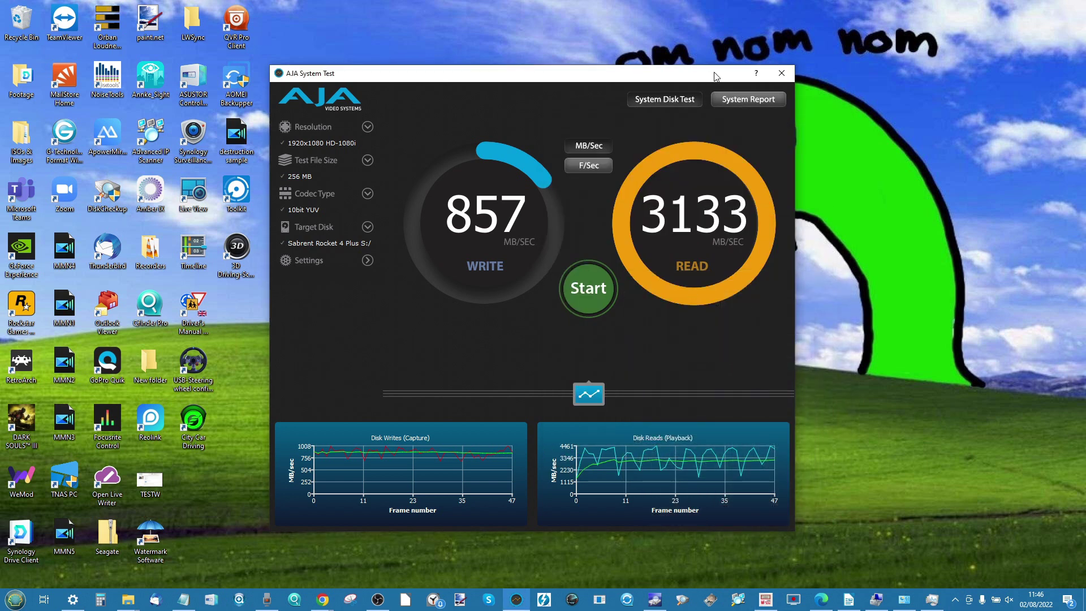
# Step: Switch to Microsoft Edge and examine the ORICO Thunderbolt 3 M.2 Dual-bay Docking Station page's port specifications, transfer speeds and 8K resolution section
pyautogui.click(821, 600)
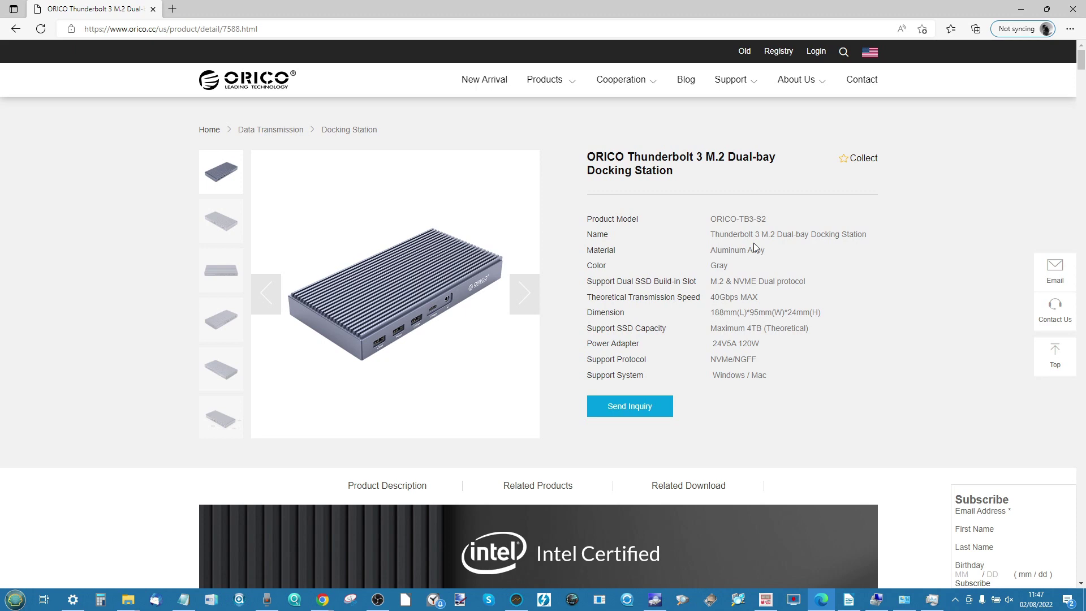
pyautogui.scroll(-12, 680, 320)
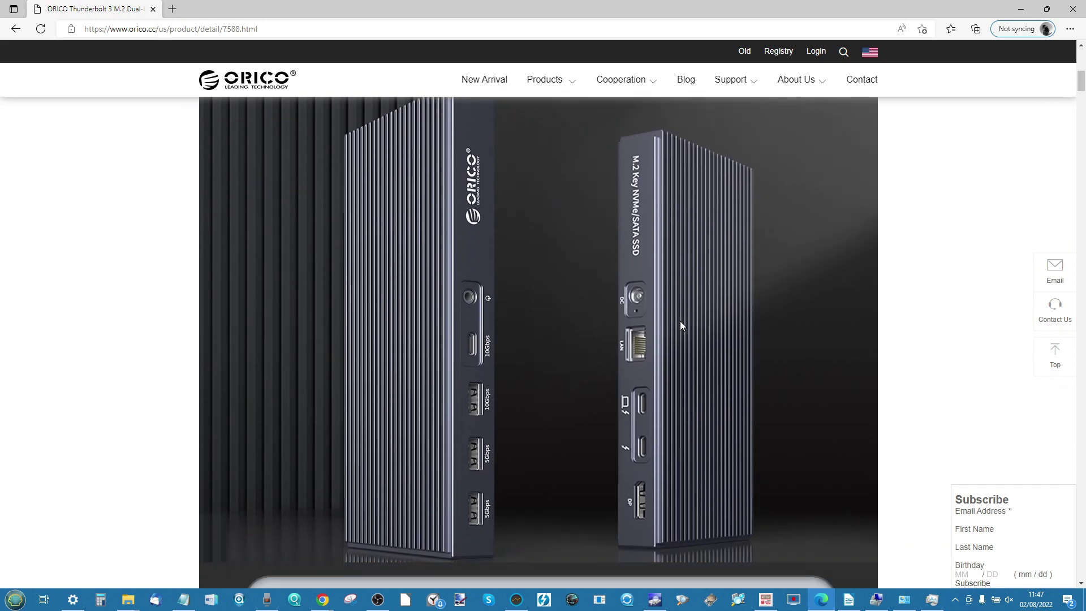
pyautogui.scroll(-10, 680, 320)
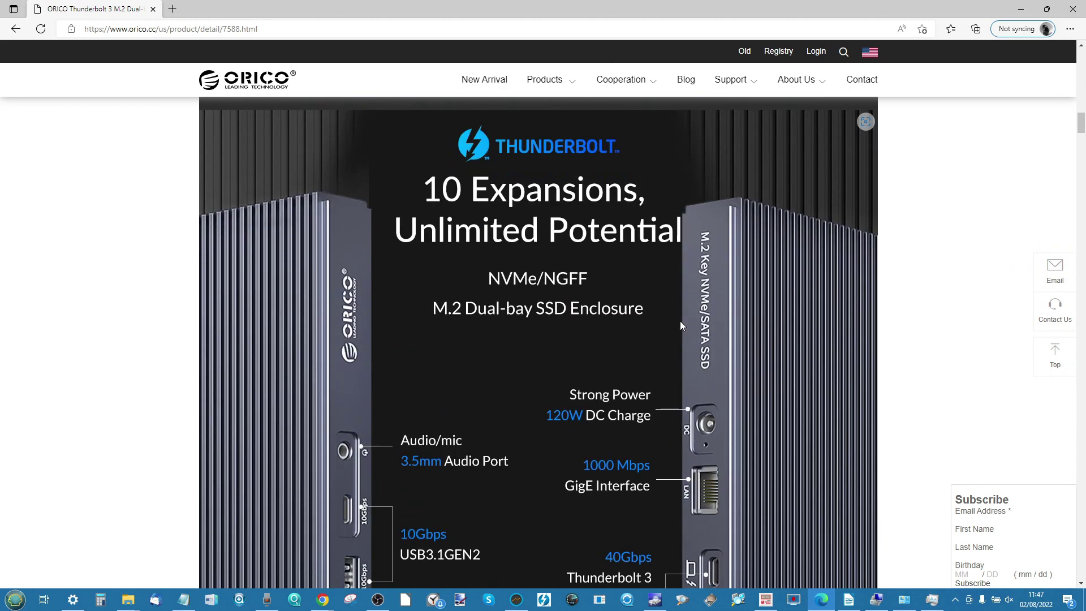
pyautogui.scroll(-2, 680, 321)
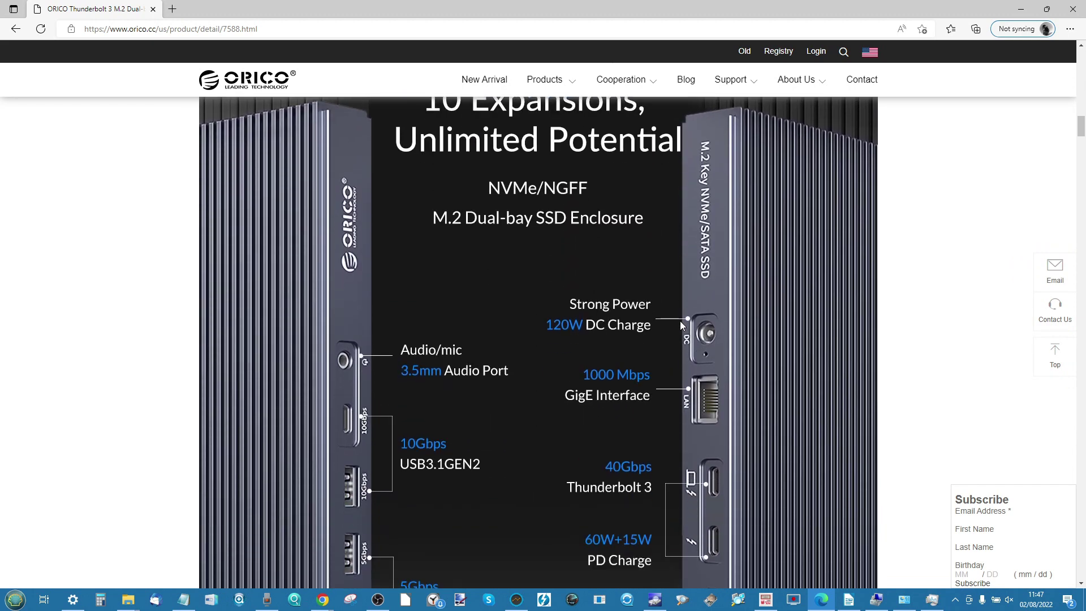
pyautogui.scroll(-1, 680, 321)
pyautogui.scroll(-1, 681, 321)
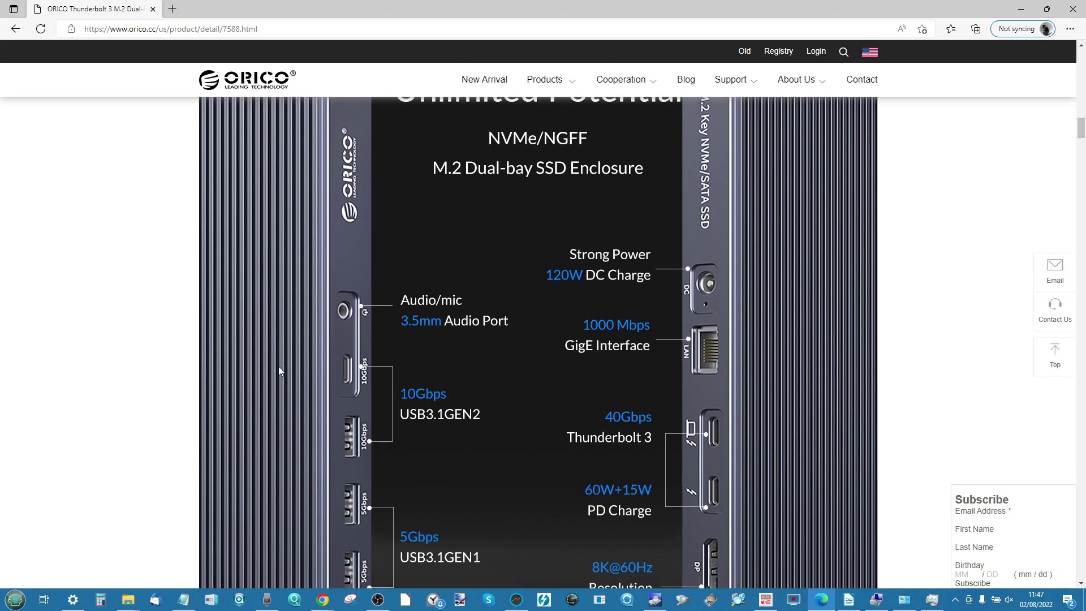
pyautogui.scroll(-5, 278, 366)
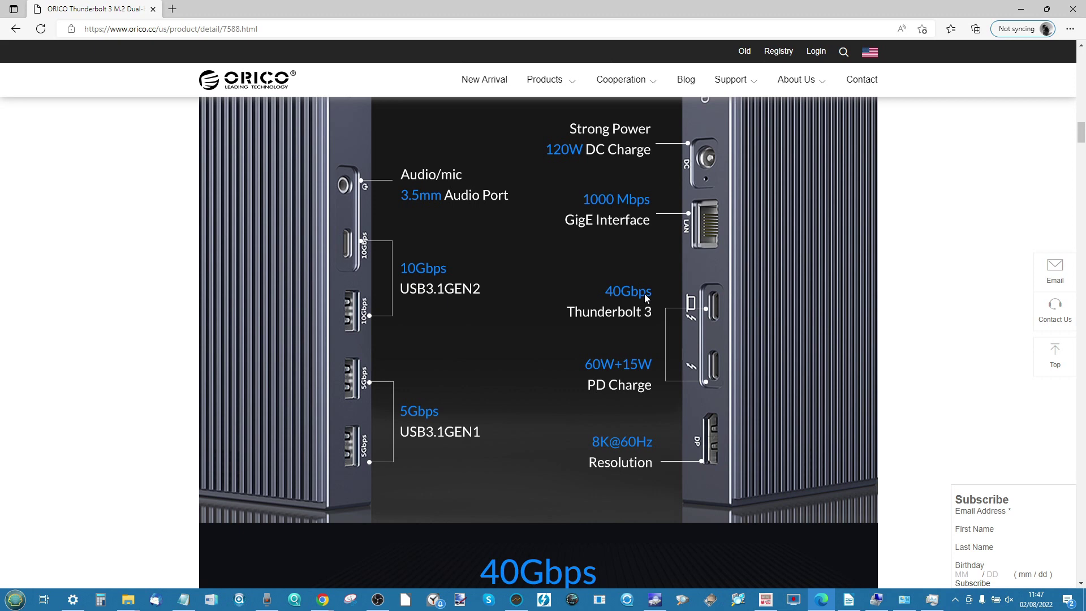
pyautogui.scroll(-1, 646, 298)
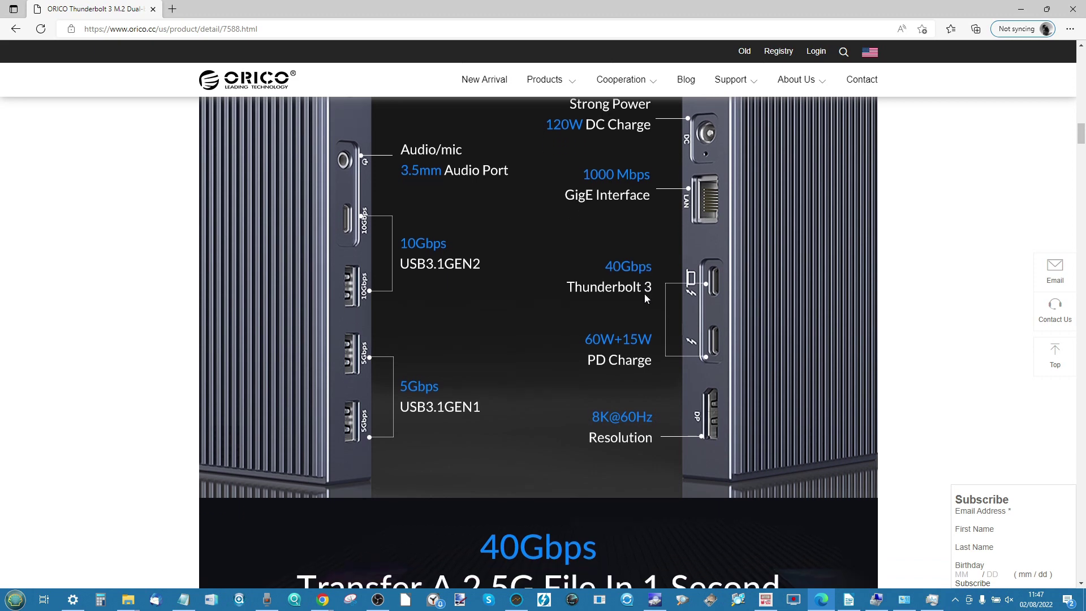
pyautogui.scroll(-2, 645, 298)
pyautogui.scroll(-4, 644, 294)
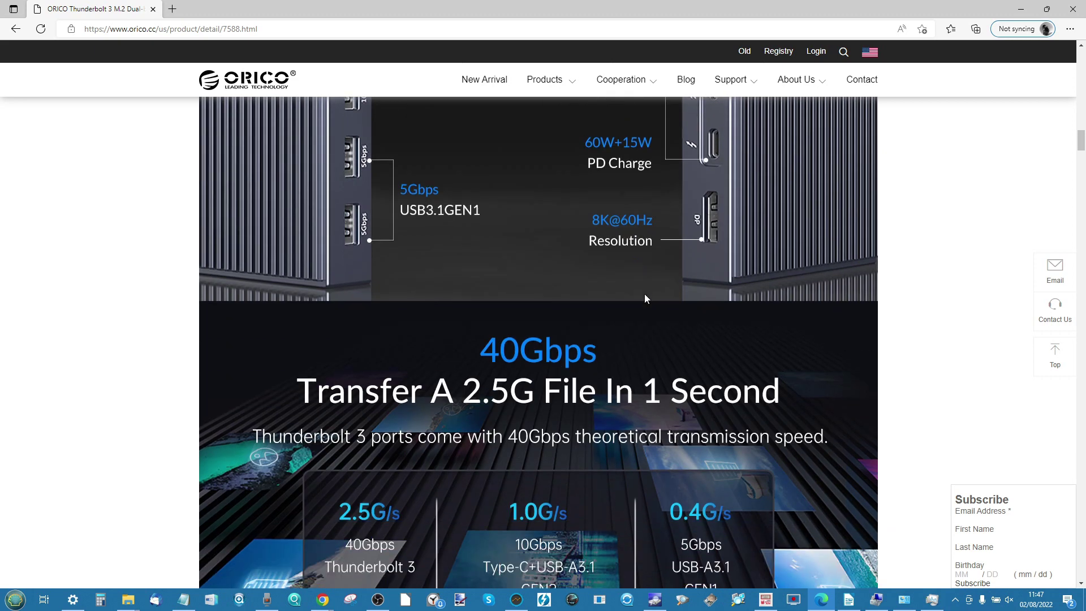
pyautogui.scroll(-12, 521, 331)
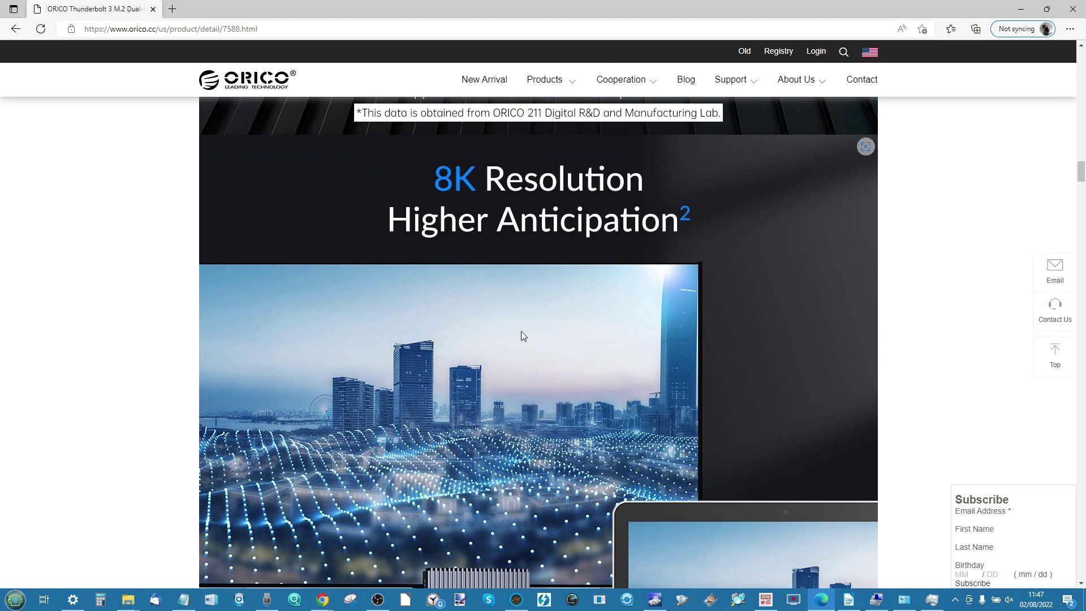
pyautogui.scroll(-2, 521, 331)
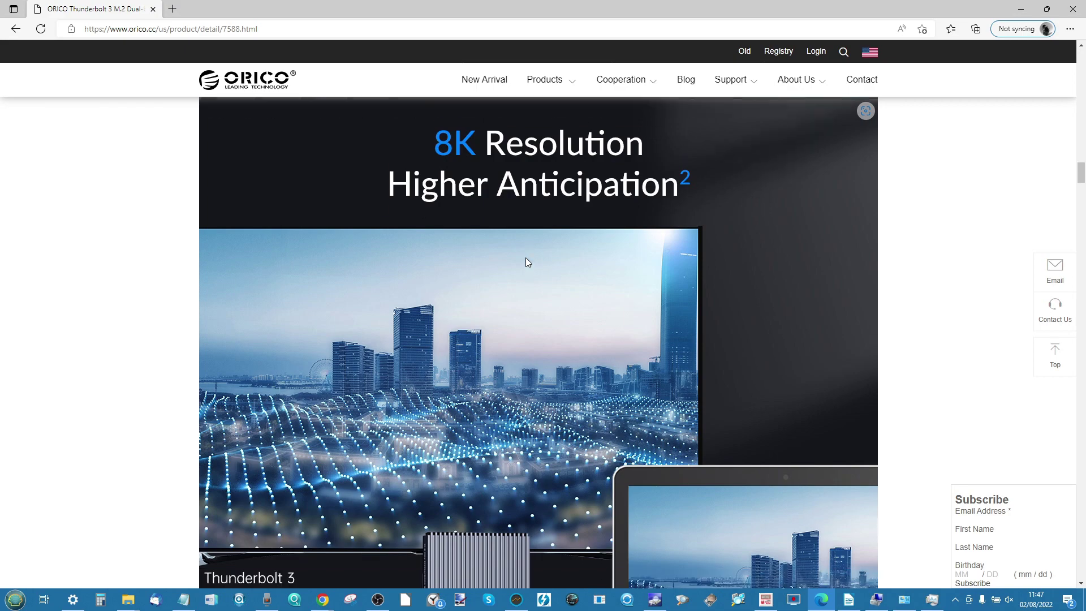
pyautogui.scroll(15, 526, 262)
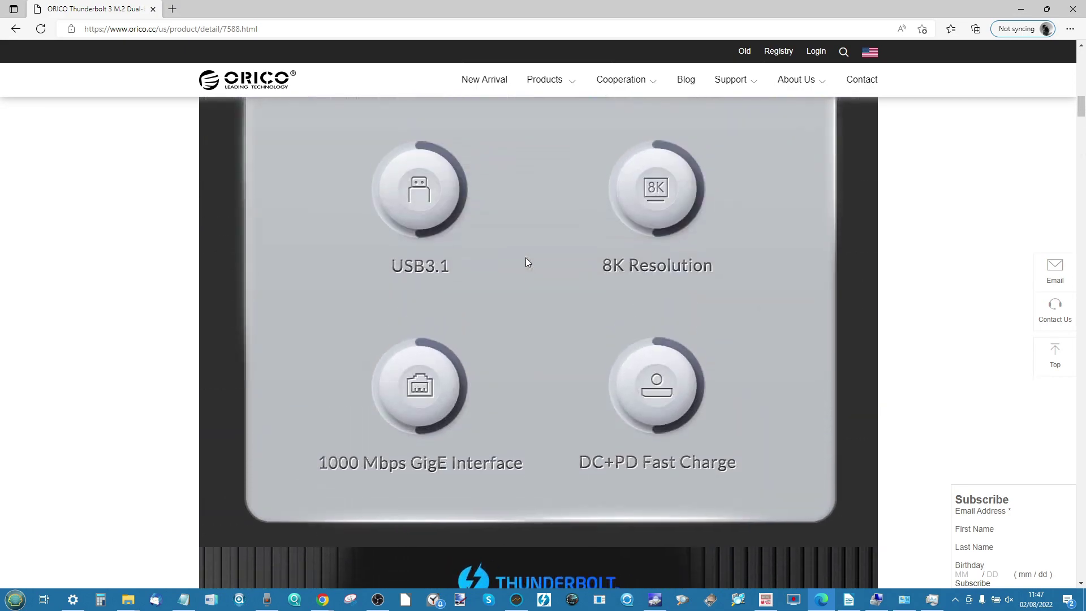
pyautogui.scroll(2, 525, 261)
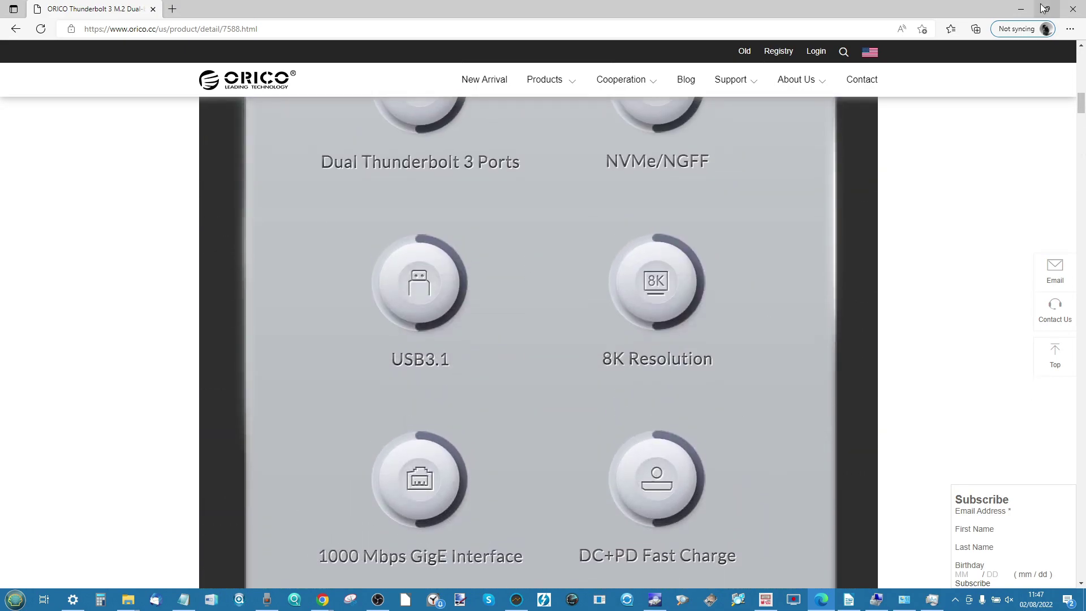
# Step: Minimize the browser with the ORICO product page and close AJA System Test
pyautogui.click(1022, 10)
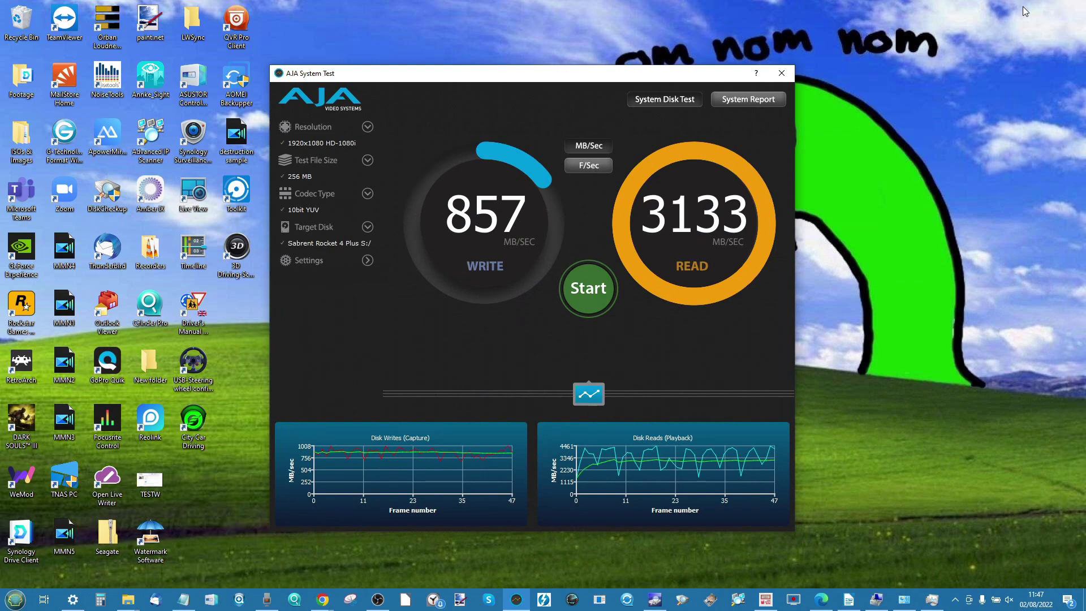
pyautogui.click(780, 73)
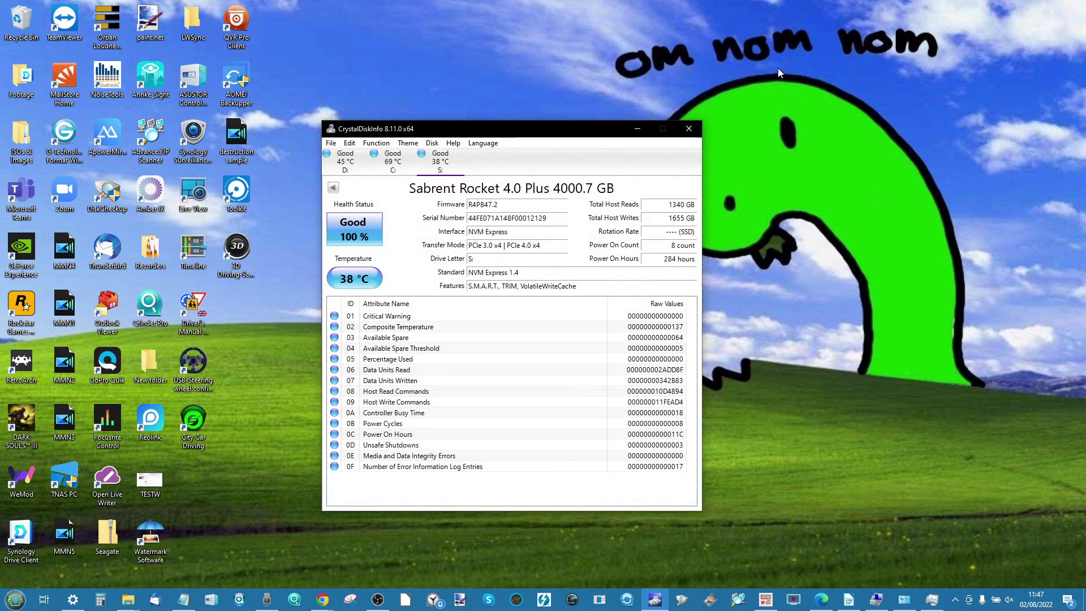